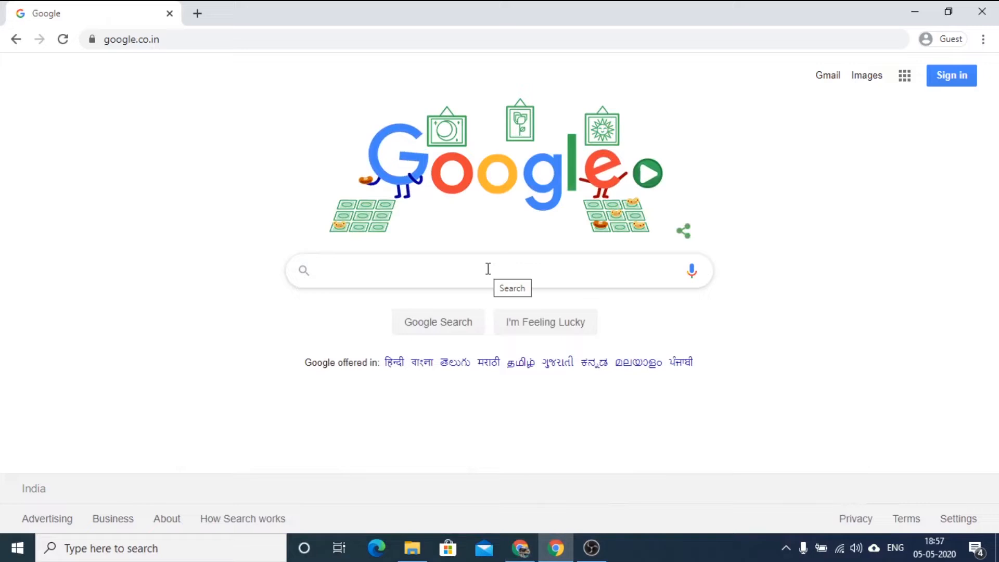
Search Google for 000.webhost.com and open the 000Webhost website from the results.
{"action": "left_click", "coordinate": [472, 271]}
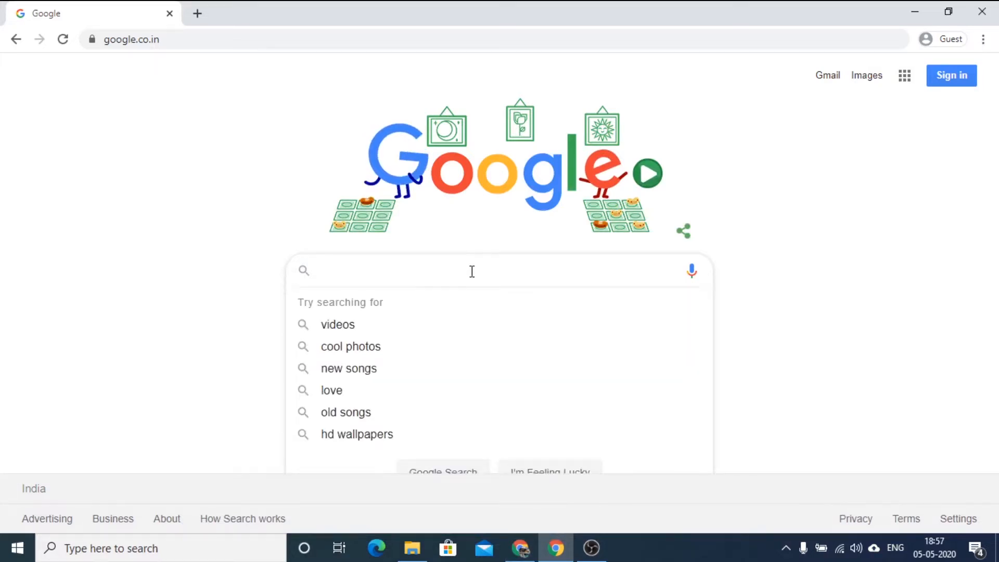
{"action": "type", "text": "o"}
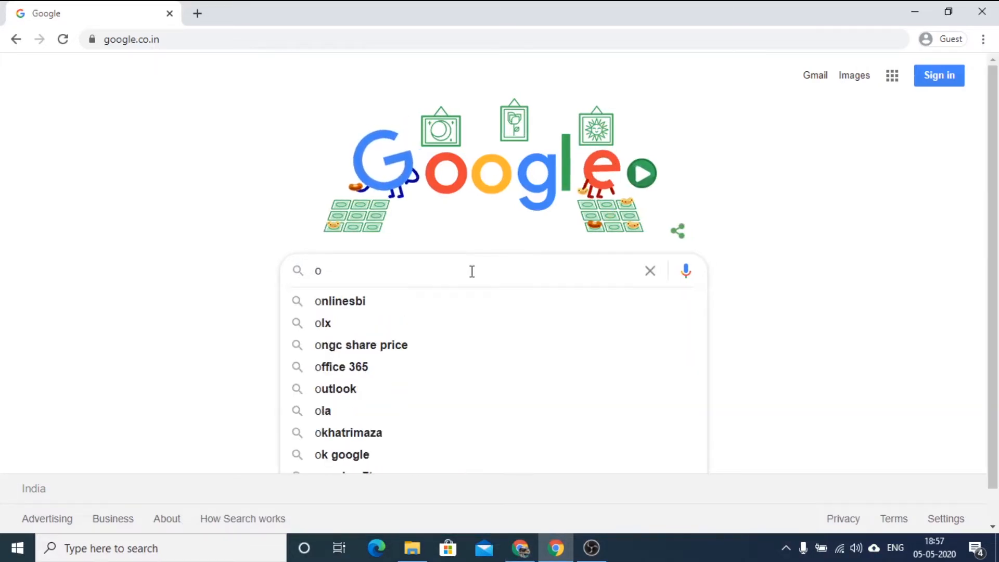
{"action": "key", "text": "BackSpace"}
{"action": "type", "text": "000"}
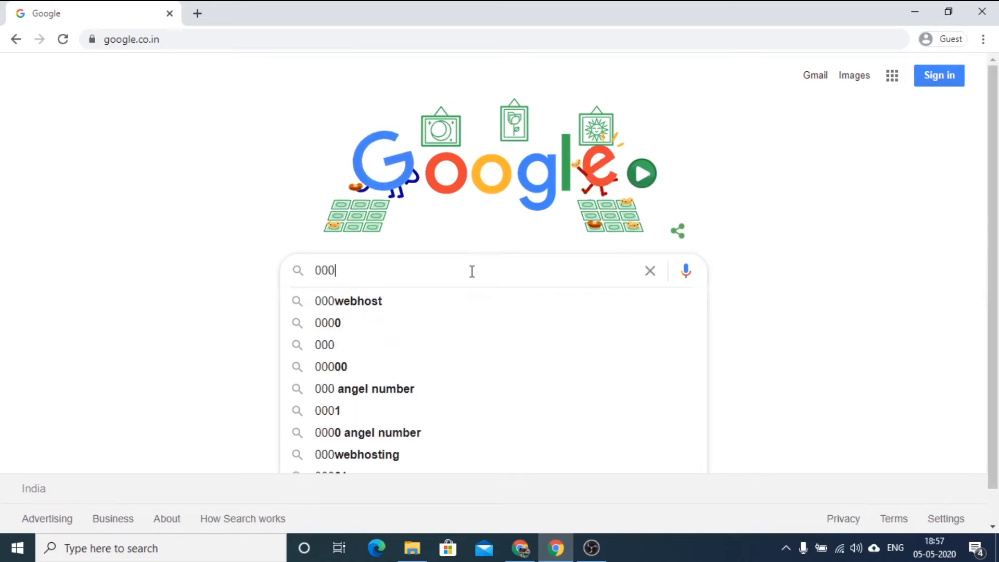
{"action": "type", "text": ".we"}
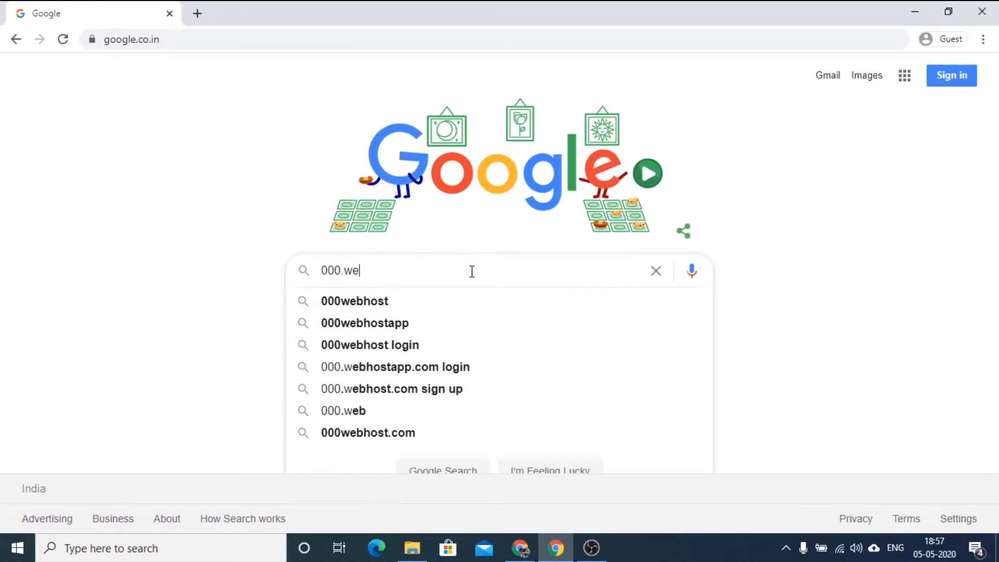
{"action": "type", "text": "bhost"}
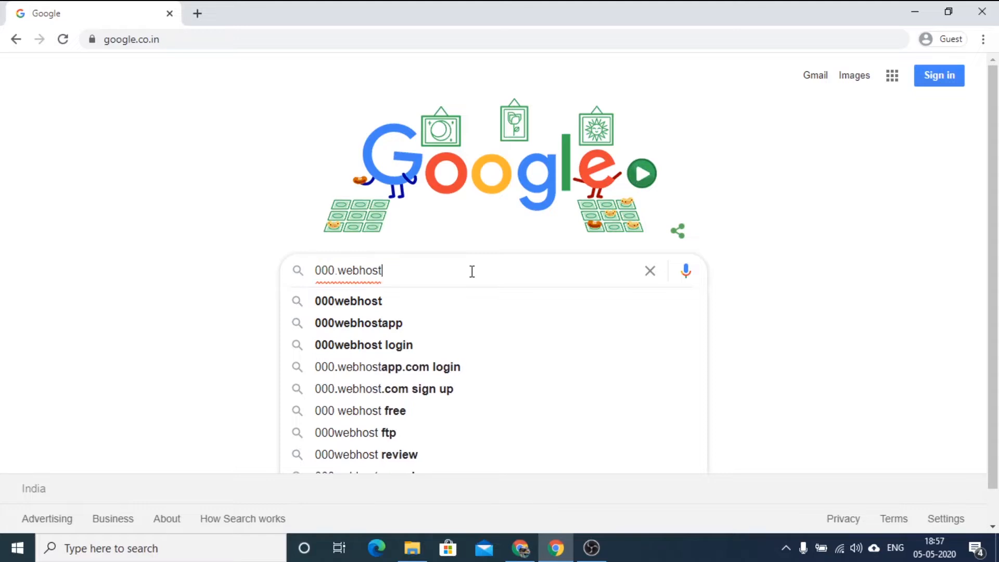
{"action": "type", "text": ".com"}
{"action": "key", "text": "Return"}
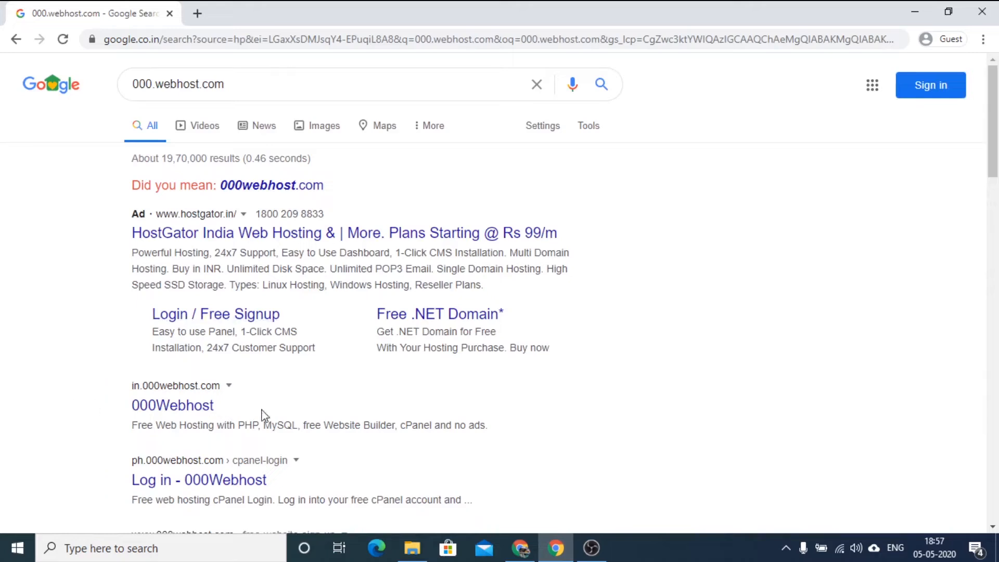
{"action": "left_click", "coordinate": [182, 410]}
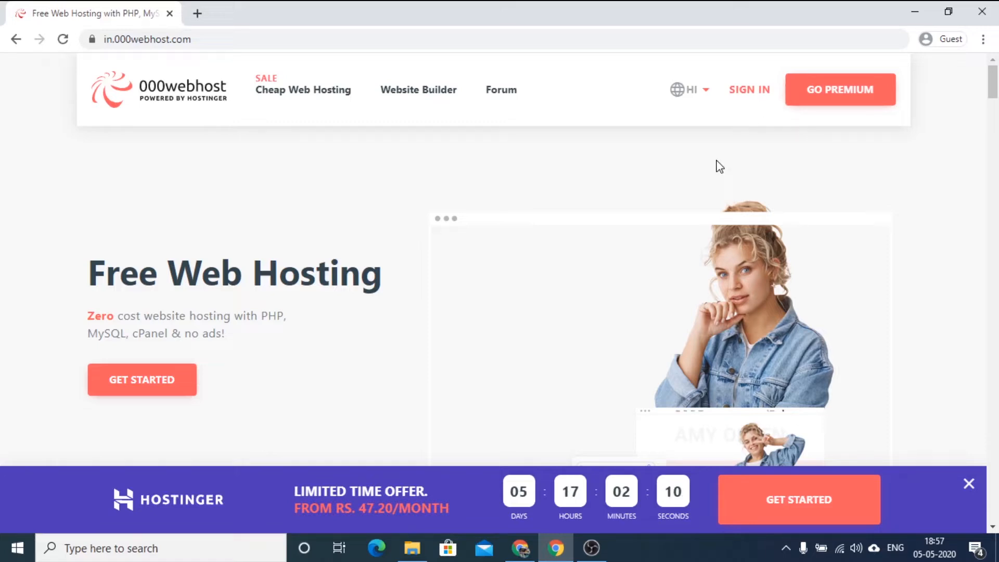
Go to the 000webhost login page, dismiss the limited time offer banner and open the new member sign-up form.
{"action": "left_click", "coordinate": [747, 93]}
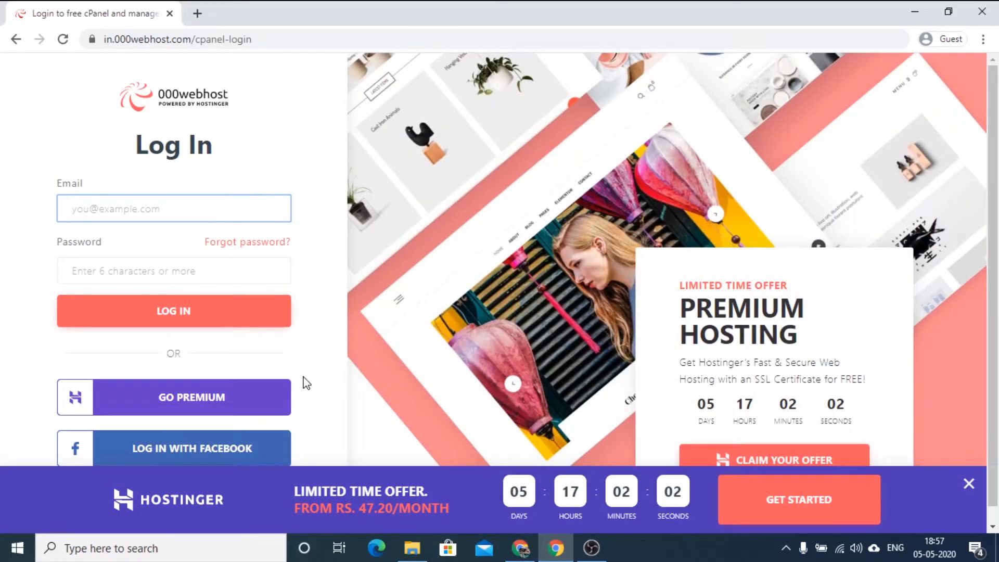
{"action": "scroll", "coordinate": [307, 384], "scroll_direction": "down", "scroll_amount": 1}
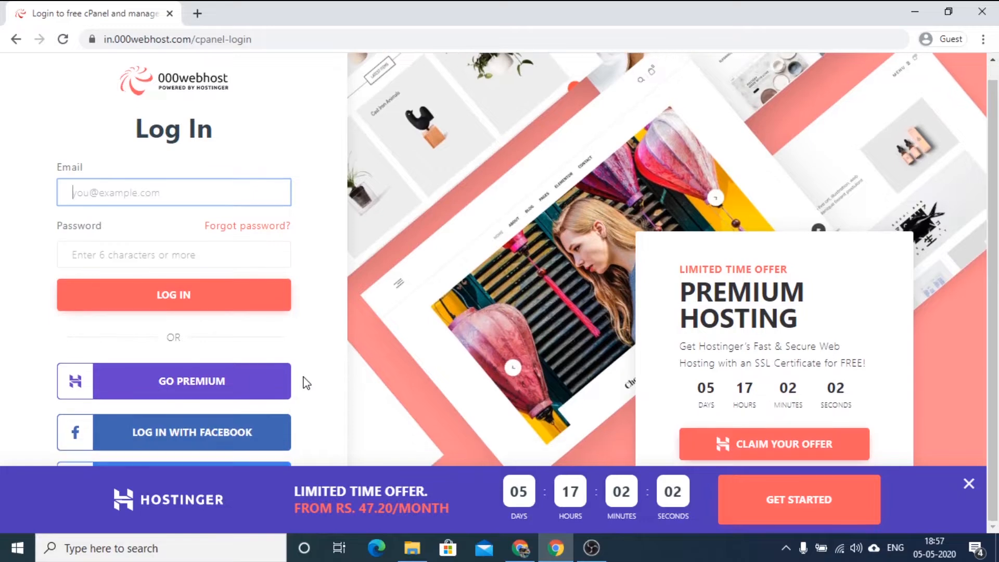
{"action": "left_click", "coordinate": [968, 483]}
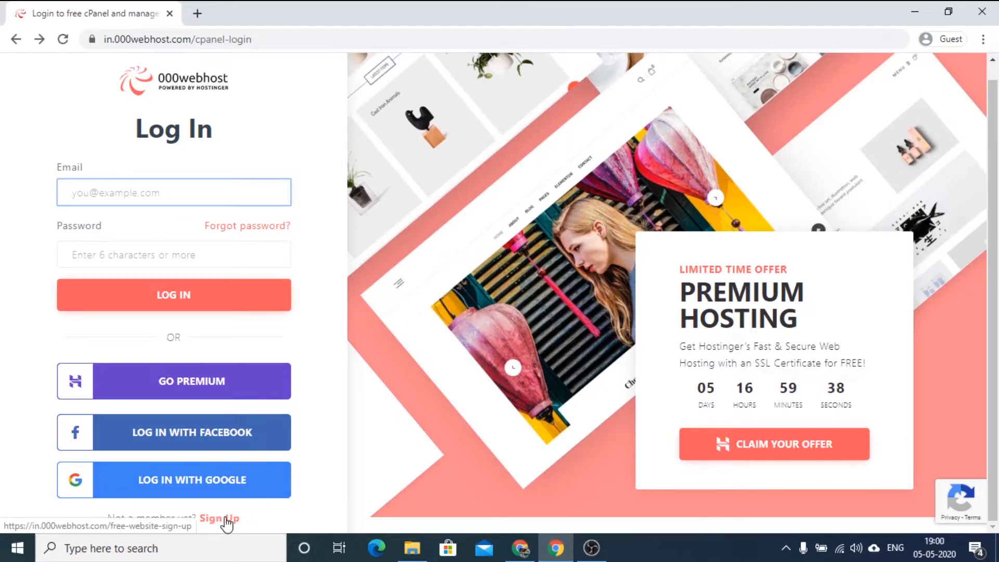
{"action": "left_click", "coordinate": [223, 519]}
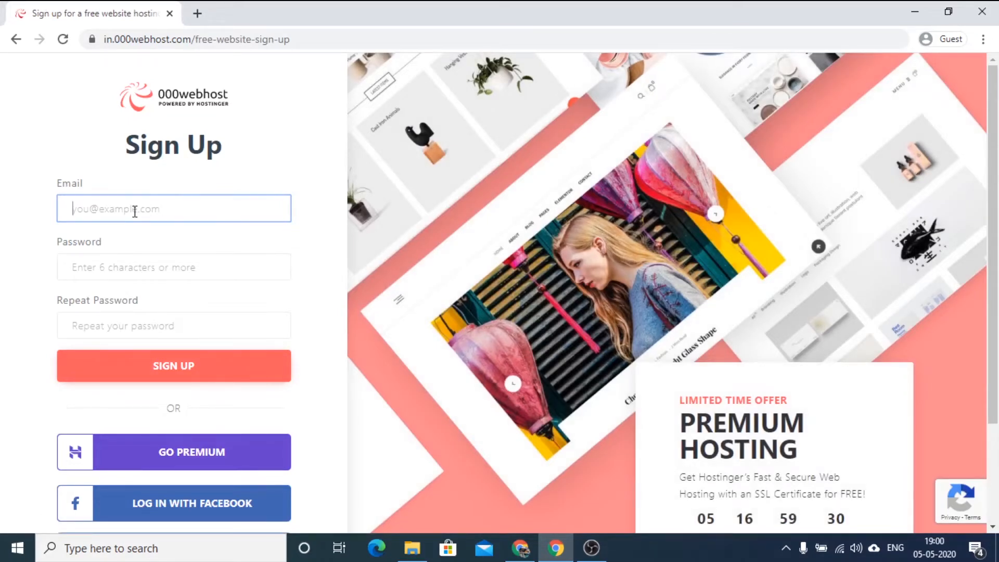
Enter the account holder's email address in the sign-up form.
{"action": "type", "text": "N"}
{"action": "key", "text": "BackSpace"}
{"action": "type", "text": "ni"}
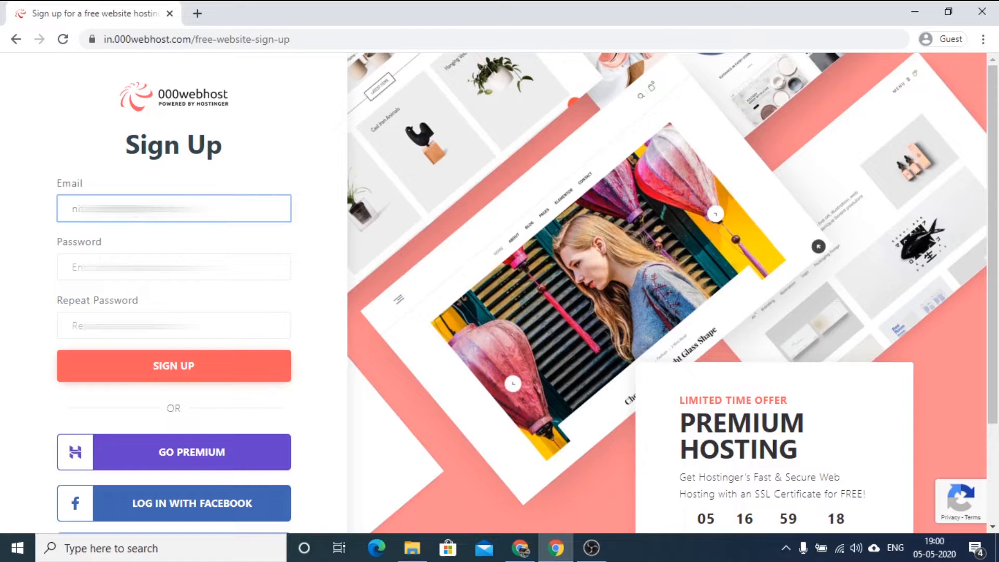
{"action": "key", "text": "BackSpace"}
{"action": "key", "text": "BackSpace"}
{"action": "key", "text": "BackSpace"}
{"action": "key", "text": "BackSpace"}
{"action": "key", "text": "BackSpace"}
{"action": "key", "text": "BackSpace"}
{"action": "key", "text": "BackSpace"}
{"action": "key", "text": "BackSpace"}
{"action": "key", "text": "BackSpace"}
{"action": "key", "text": "BackSpace"}
{"action": "key", "text": "BackSpace"}
{"action": "key", "text": "BackSpace"}
{"action": "key", "text": "BackSpace"}
{"action": "key", "text": "BackSpace"}
{"action": "key", "text": "BackSpace"}
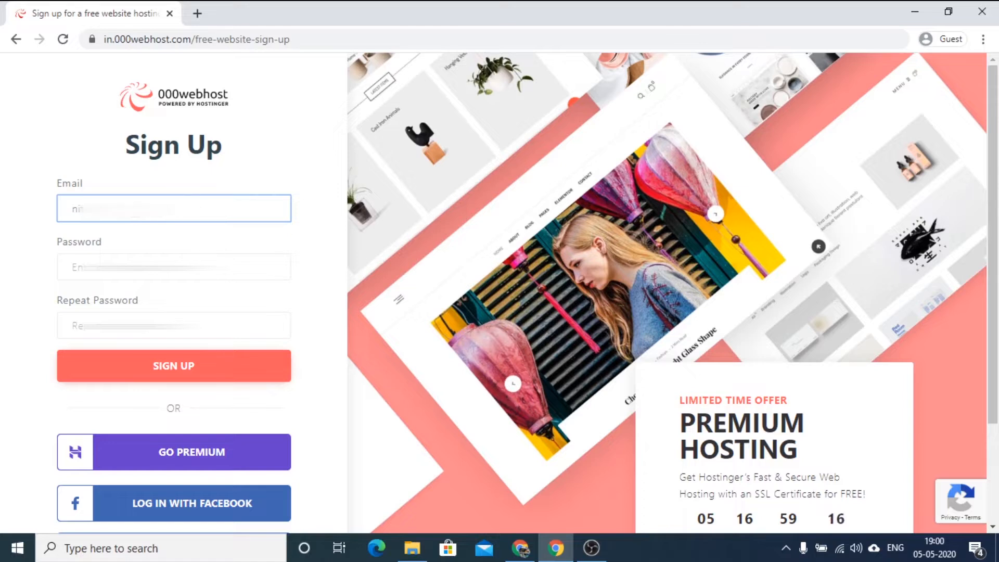
{"action": "type", "text": "na"}
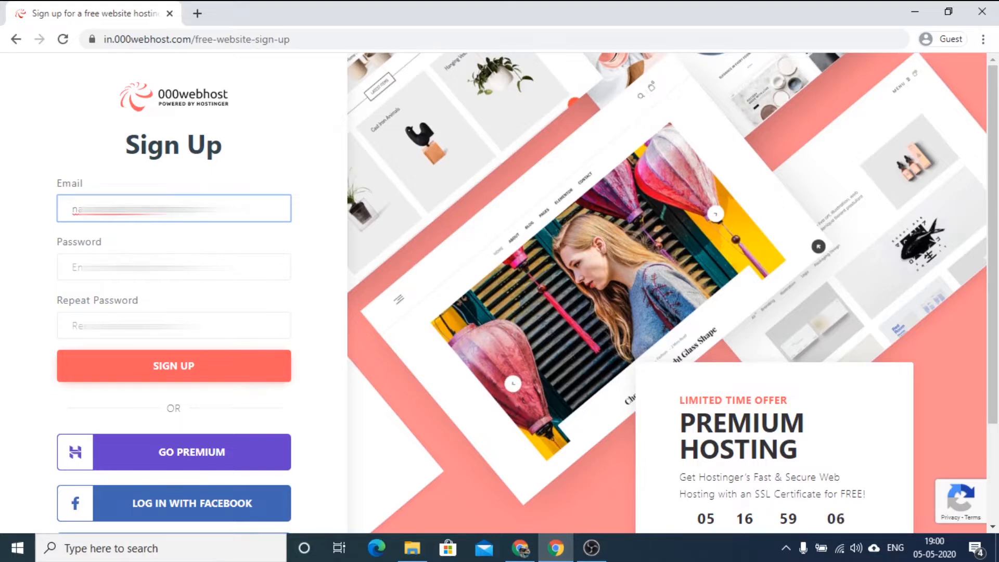
Enter the account password, repeat it for confirmation and submit the sign-up form.
{"action": "left_click", "coordinate": [137, 267]}
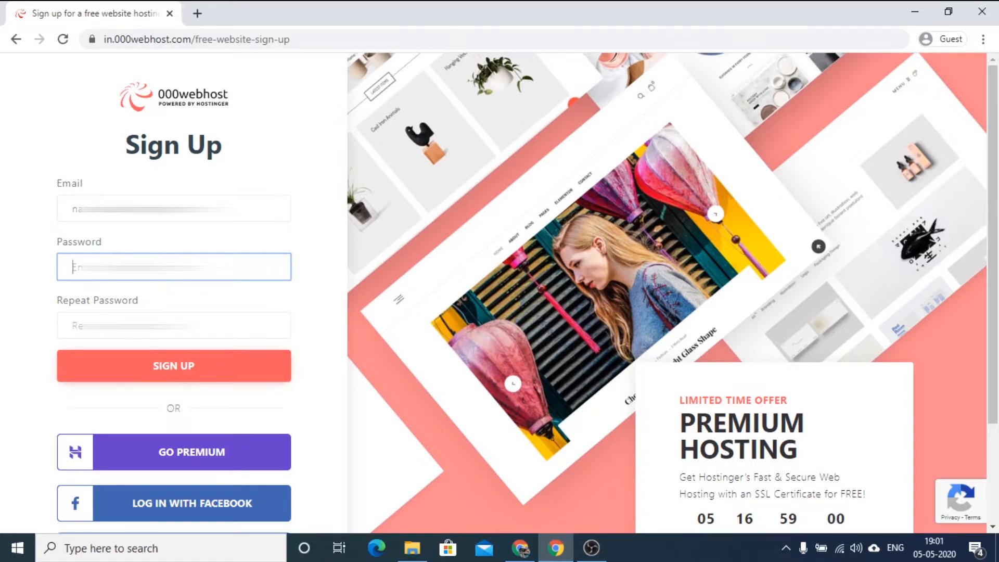
{"action": "type", "text": "•"}
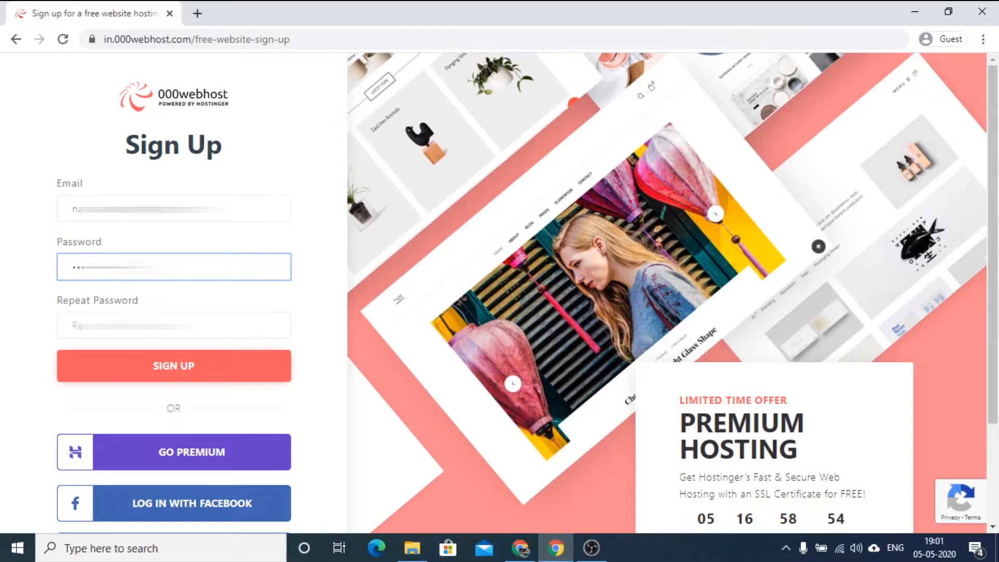
{"action": "left_click", "coordinate": [147, 315]}
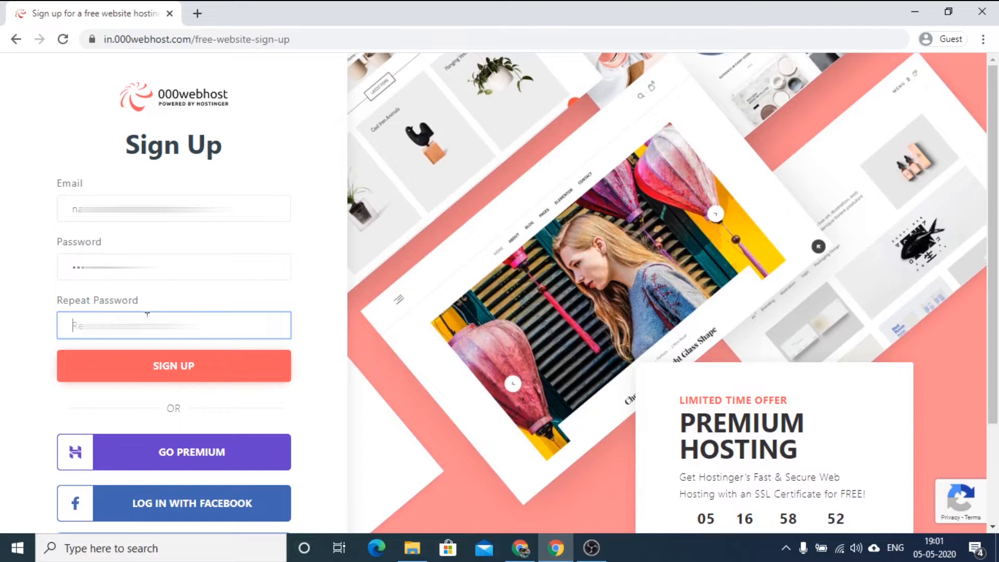
{"action": "type", "text": "•"}
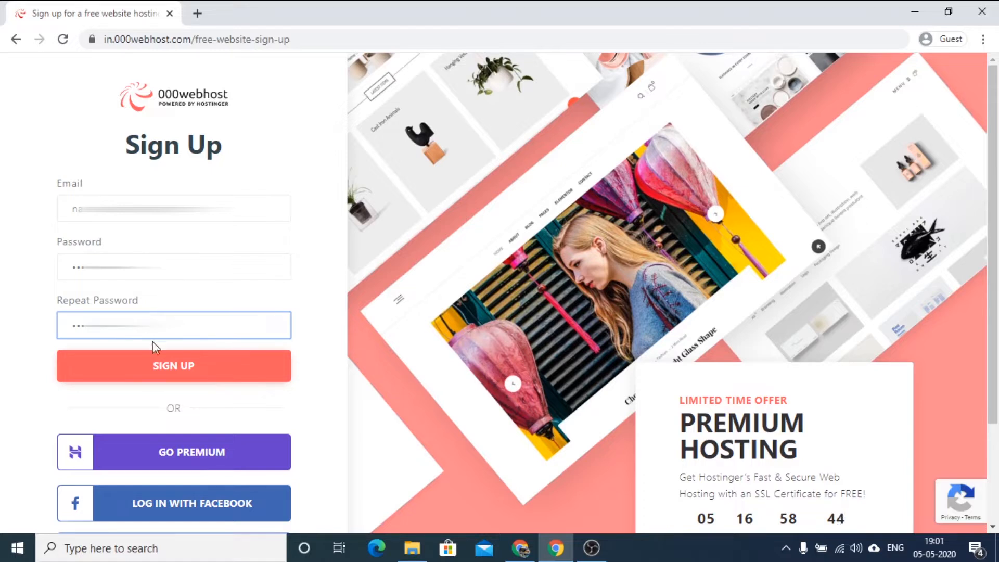
{"action": "left_click", "coordinate": [159, 366]}
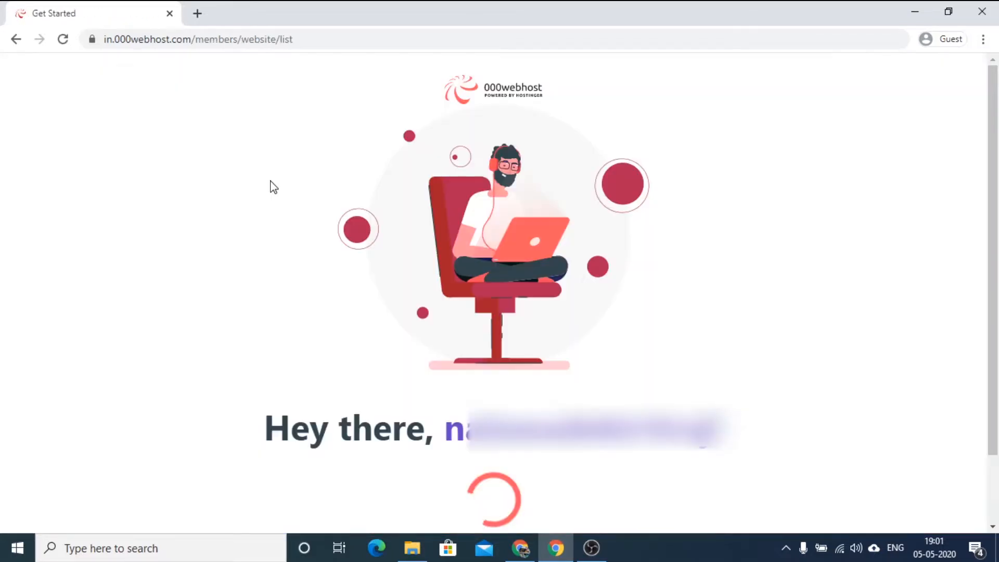
Find Gmail in a new browser tab and sign in with the email address used for the registration.
{"action": "left_click", "coordinate": [197, 13]}
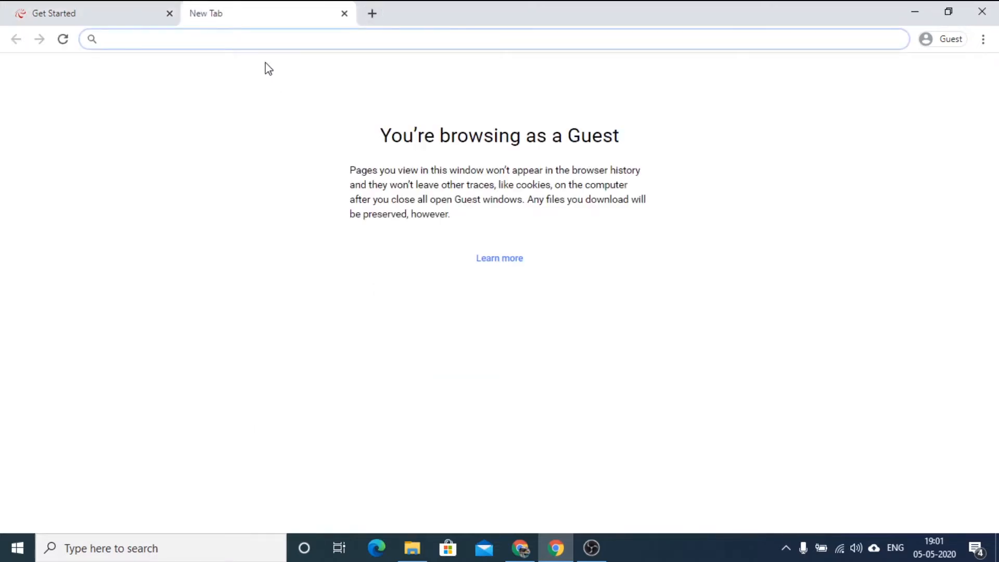
{"action": "type", "text": "gmail"}
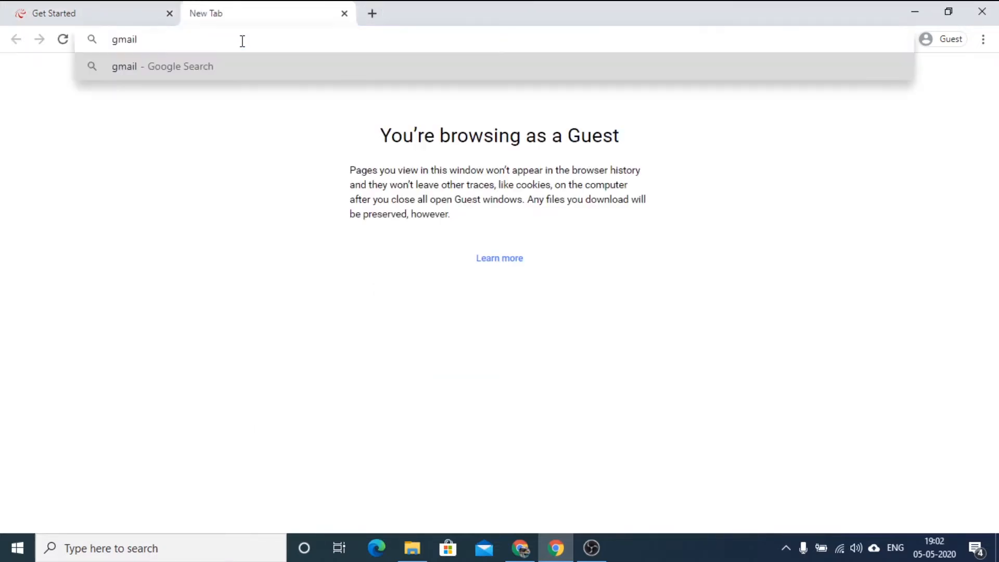
{"action": "key", "text": "Return"}
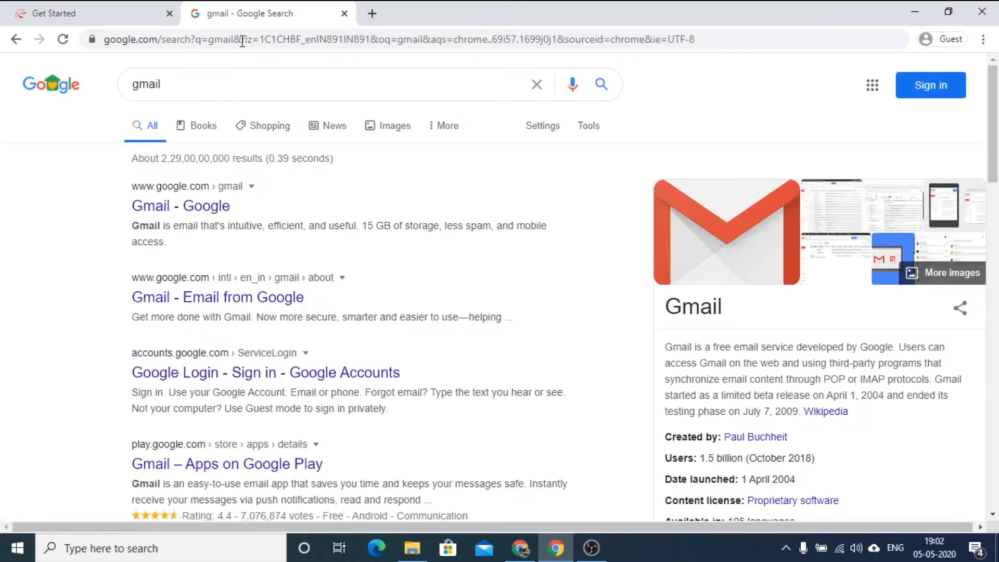
{"action": "left_click", "coordinate": [225, 208]}
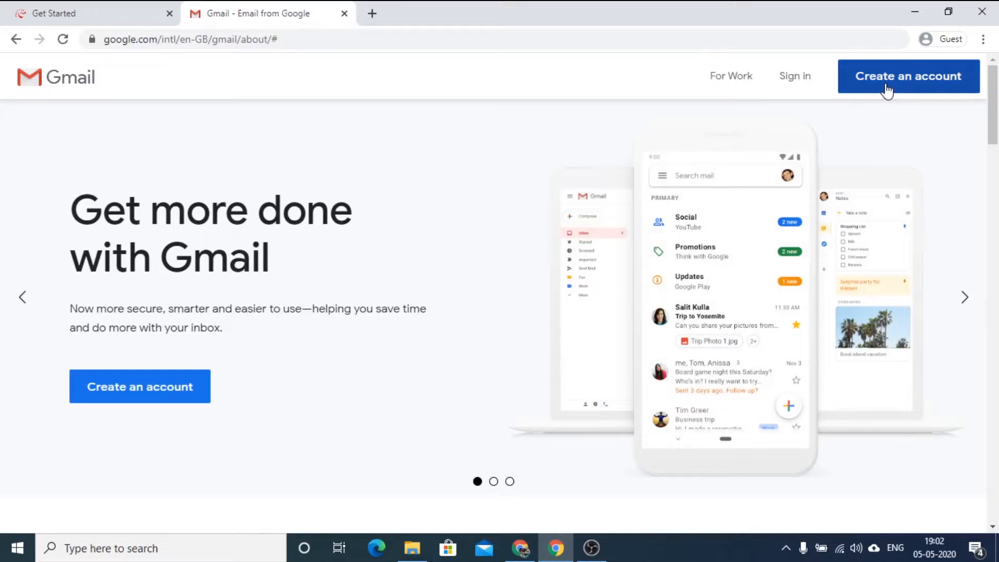
{"action": "left_click", "coordinate": [796, 82]}
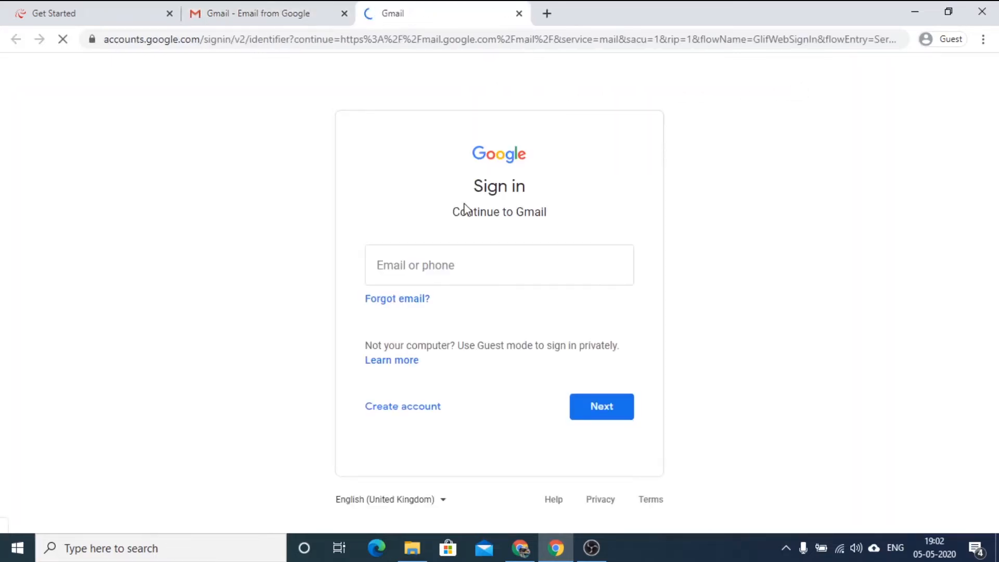
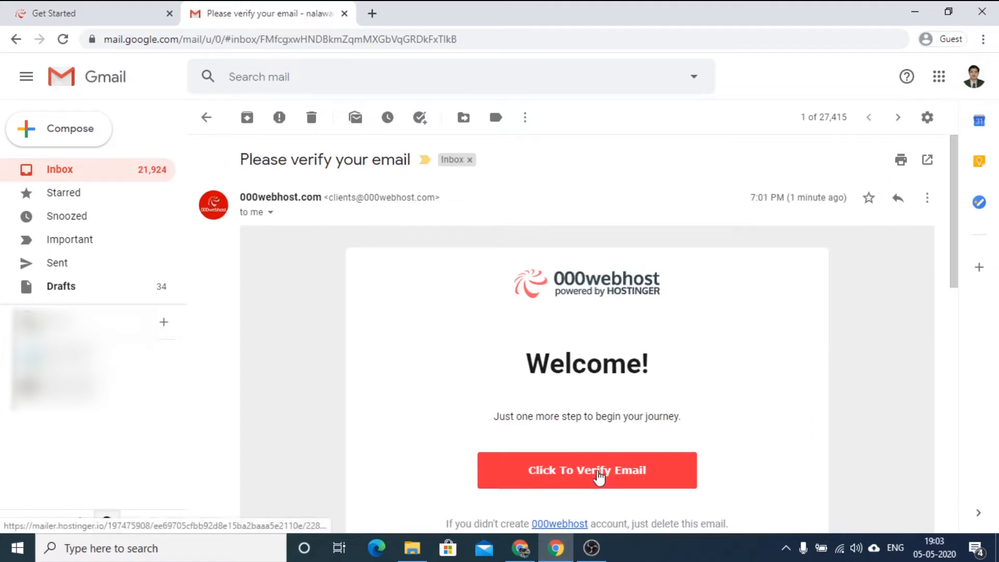
Try to verify the email through the link in the 000webhost message, and request a new confirmation link.
{"action": "left_click", "coordinate": [599, 476]}
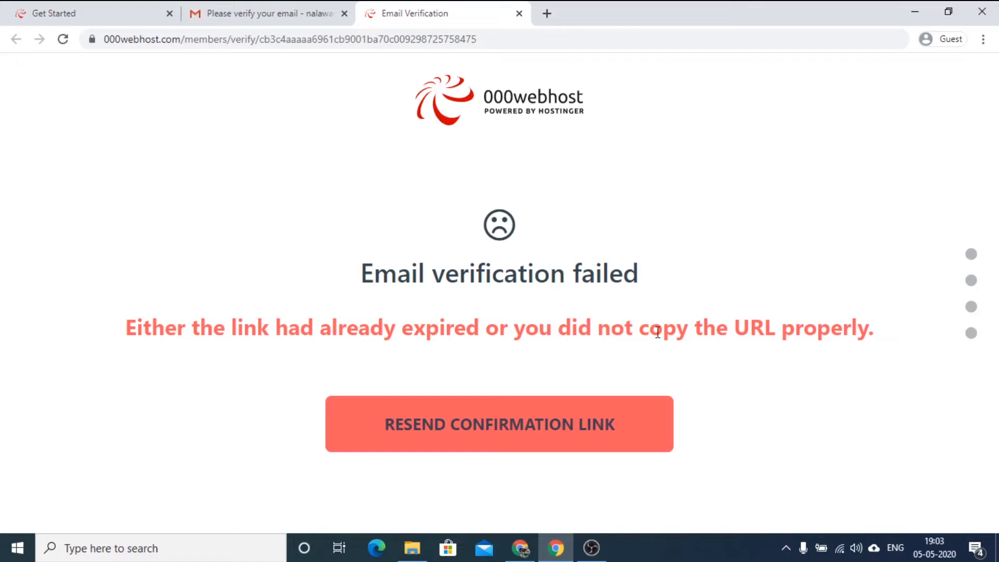
{"action": "left_click", "coordinate": [507, 424]}
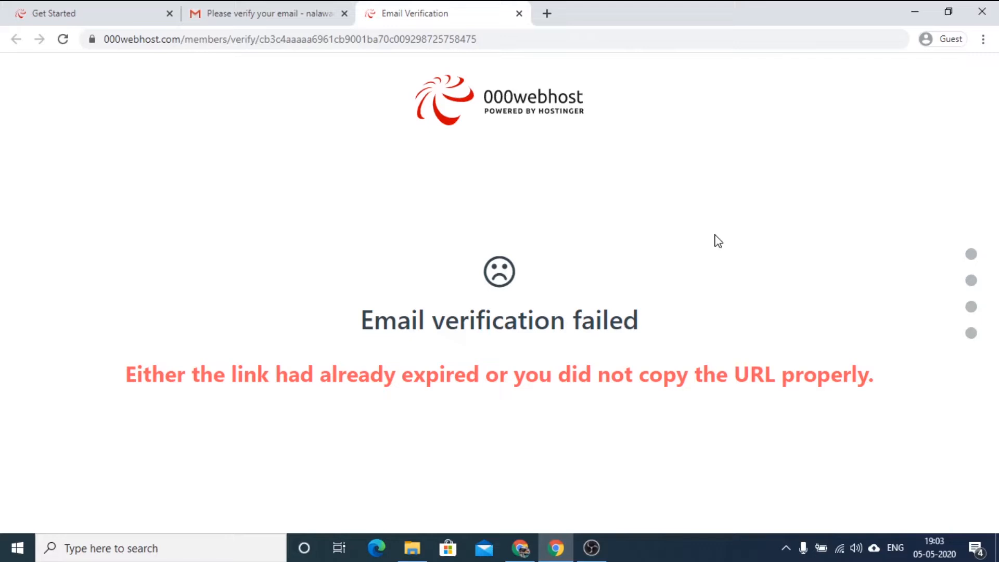
Return to the Get Started page, begin the website setup, and choose Build an Online Store with Portfolio as the topic.
{"action": "left_click", "coordinate": [93, 11]}
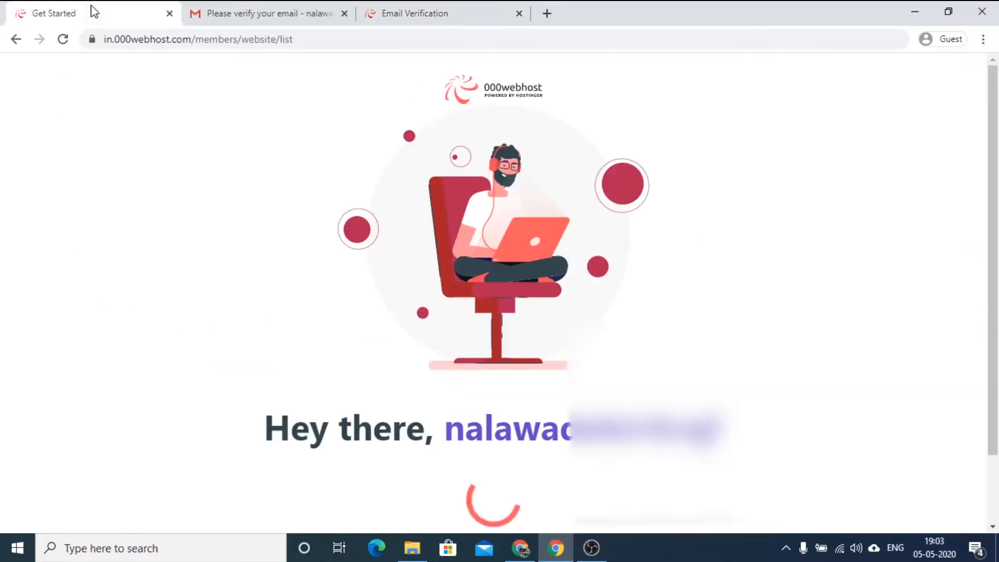
{"action": "scroll", "coordinate": [546, 346], "scroll_direction": "down", "scroll_amount": 2}
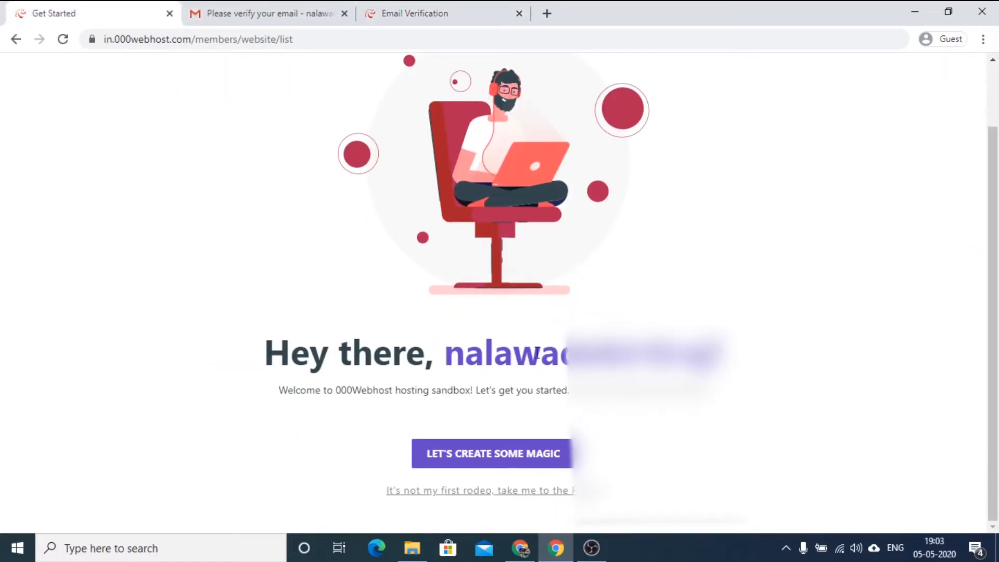
{"action": "left_click", "coordinate": [498, 454]}
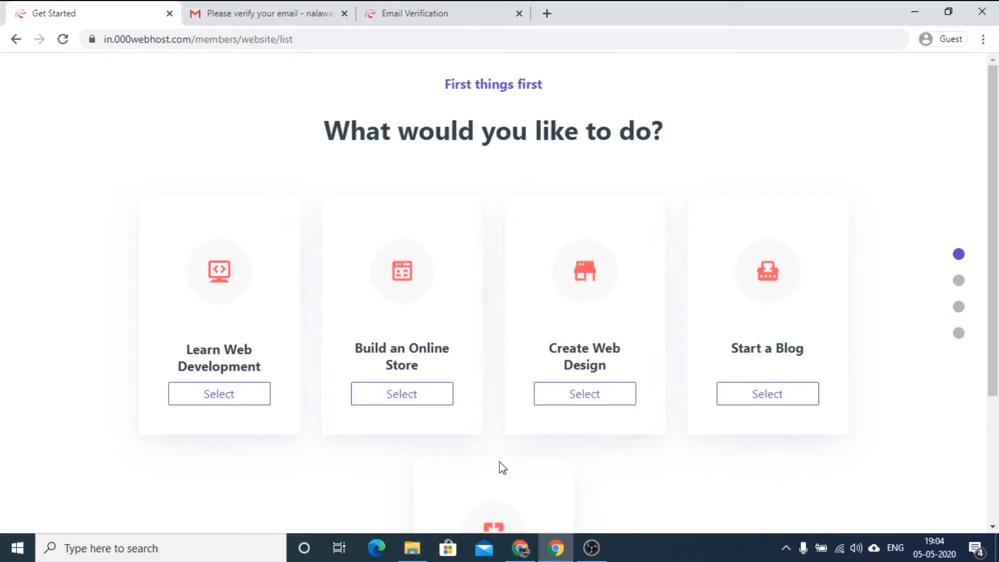
{"action": "left_click", "coordinate": [398, 408]}
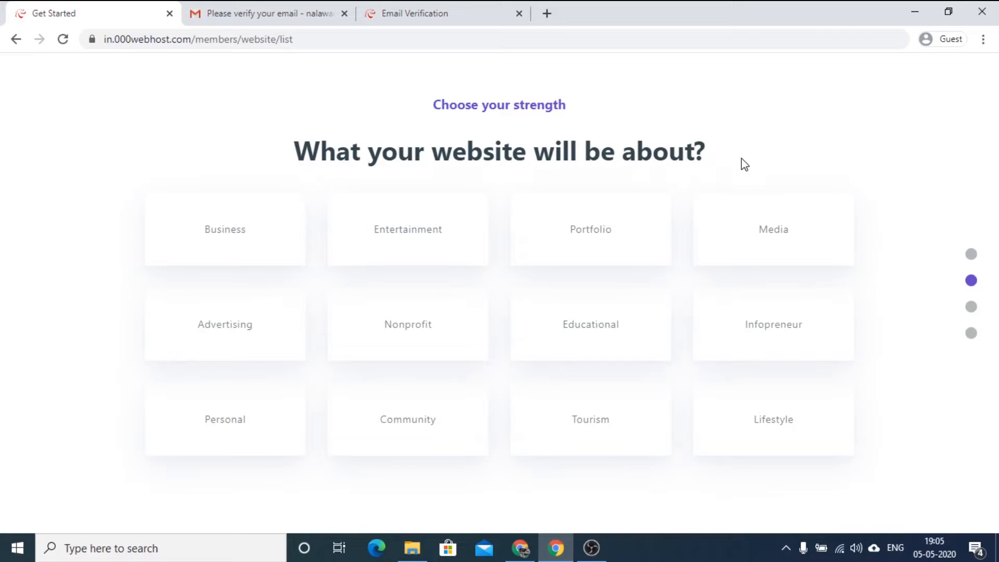
{"action": "left_click", "coordinate": [591, 234]}
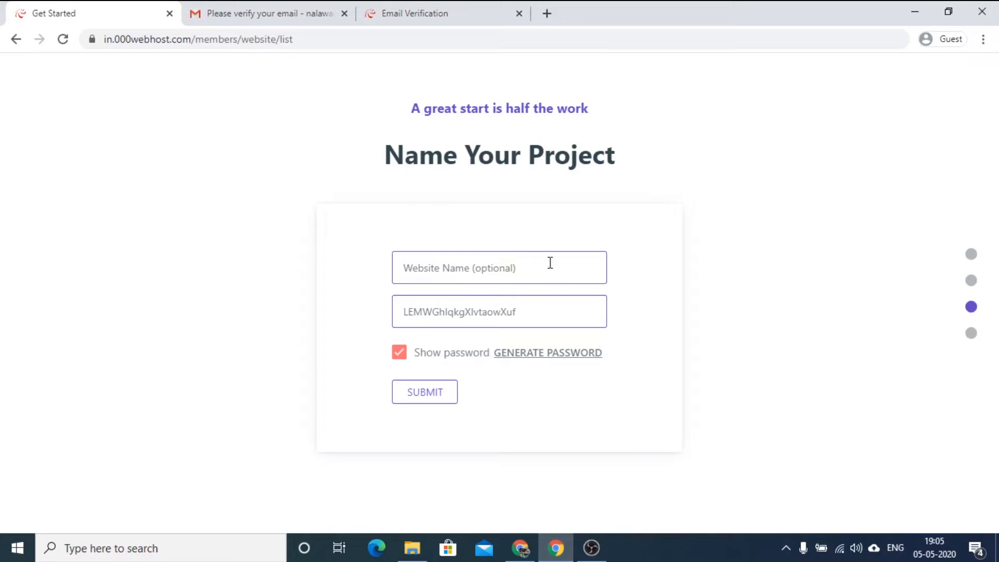
Name the project Online-Store, replace the generated password with the website password, and submit the form.
{"action": "type", "text": "Online"}
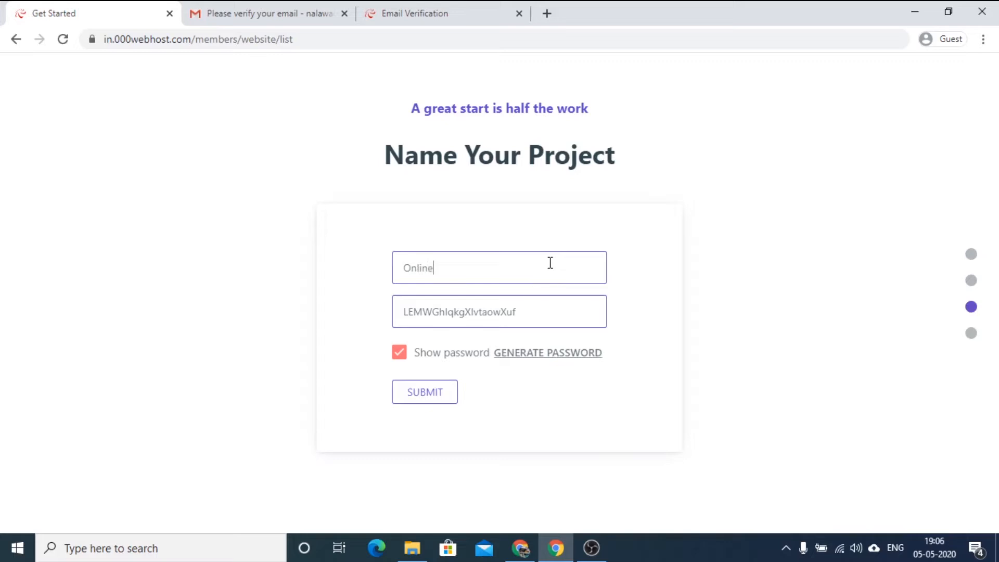
{"action": "type", "text": "-Store"}
{"action": "left_click", "coordinate": [536, 312]}
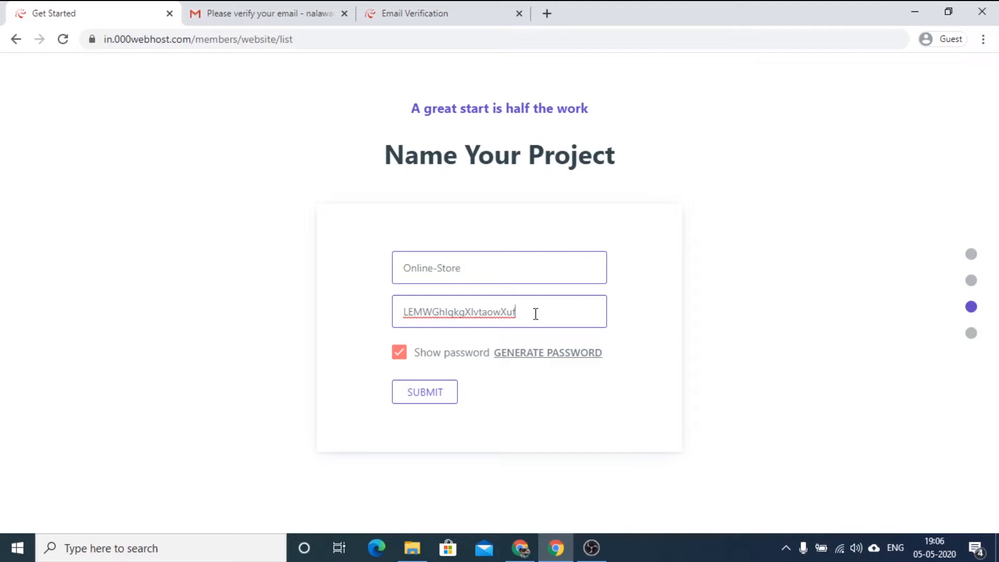
{"action": "double_click", "coordinate": [490, 315]}
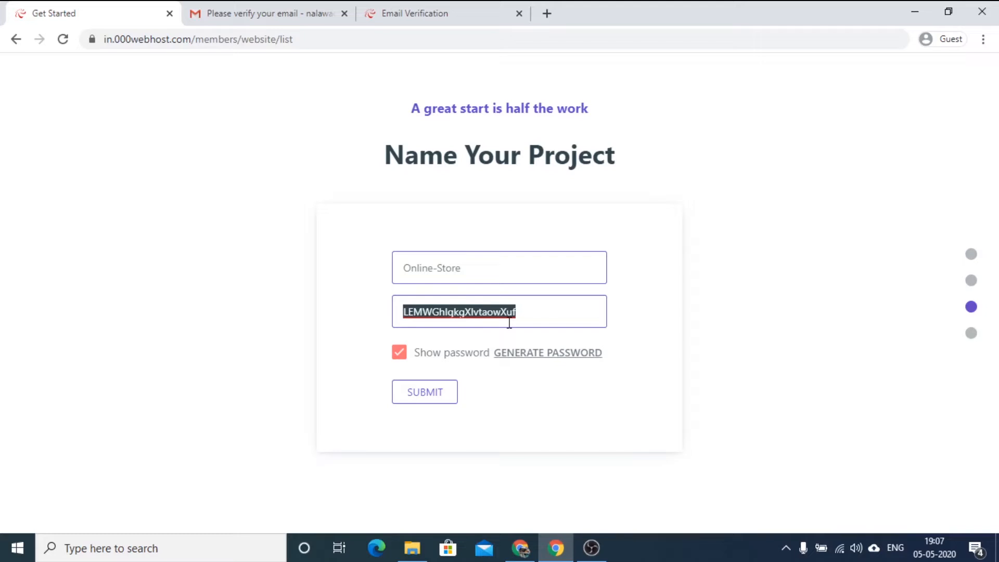
{"action": "type", "text": "*"}
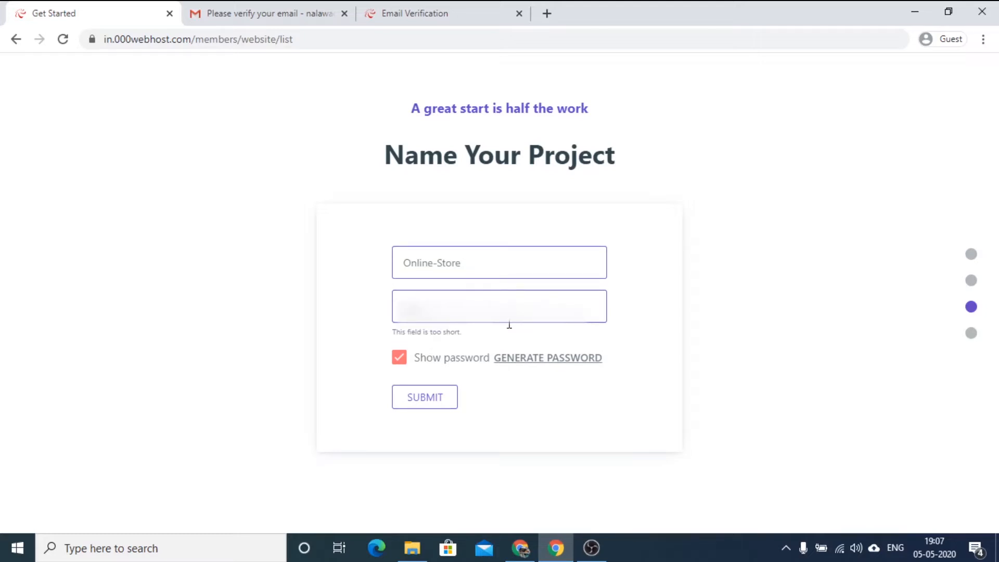
{"action": "type", "text": "***"}
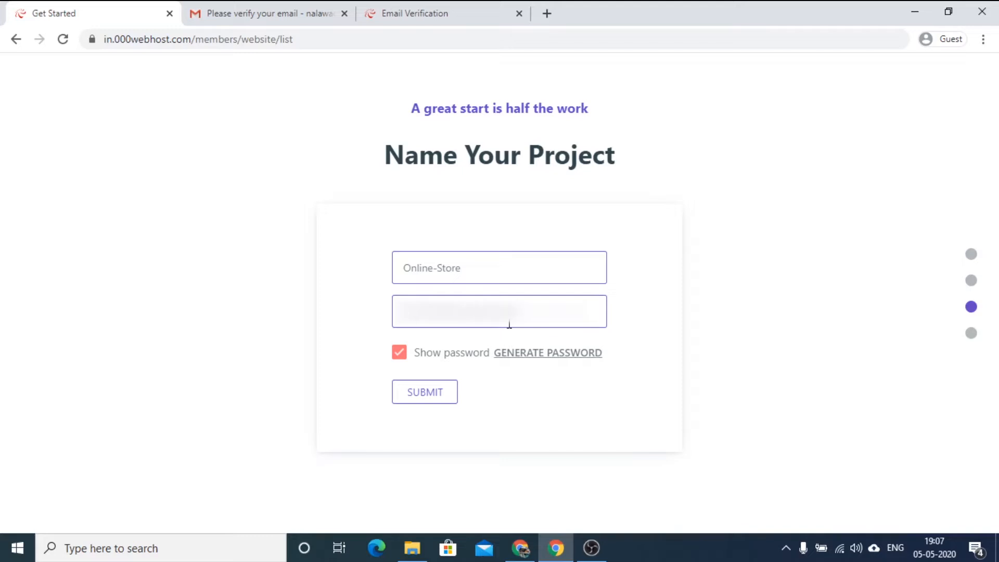
{"action": "left_click", "coordinate": [431, 404]}
Replace Online in the website name with the site owner's first name, keeping -Store, and resubmit the project form.
{"action": "left_click", "coordinate": [481, 266]}
{"action": "type", "text": "-Nu"}
{"action": "key", "text": "BackSpace"}
{"action": "key", "text": "BackSpace"}
{"action": "key", "text": "BackSpace"}
{"action": "key", "text": "Left"}
{"action": "key", "text": "Left"}
{"action": "key", "text": "BackSpace"}
{"action": "key", "text": "BackSpace"}
{"action": "key", "text": "BackSpace"}
{"action": "key", "text": "BackSpace"}
{"action": "key", "text": "BackSpace"}
{"action": "key", "text": "BackSpace"}
{"action": "type", "text": "Nituraj"}
{"action": "left_click", "coordinate": [436, 399]}
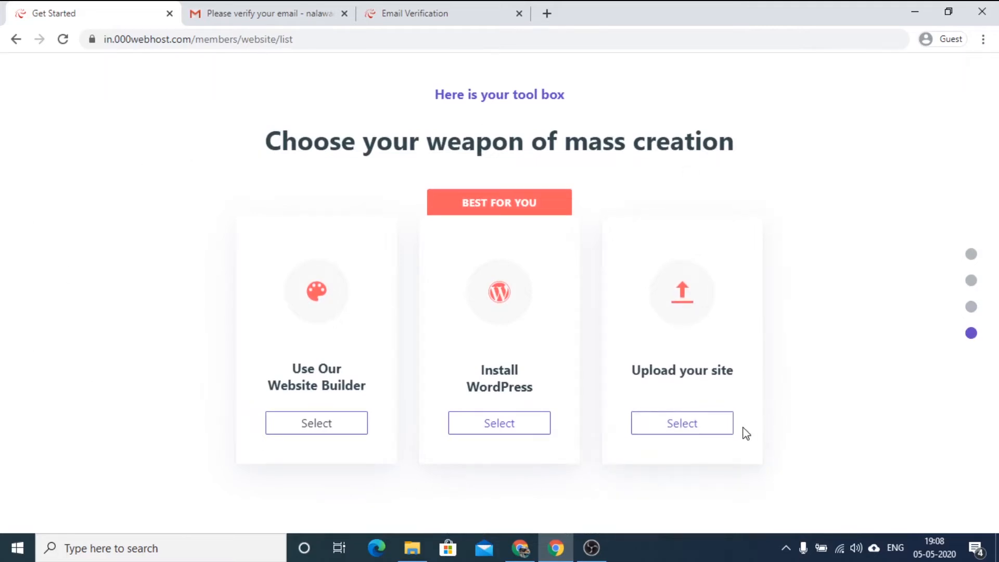
Choose to install WordPress with admin as the admin username, enter the admin password, and start the English installation.
{"action": "left_click", "coordinate": [508, 430]}
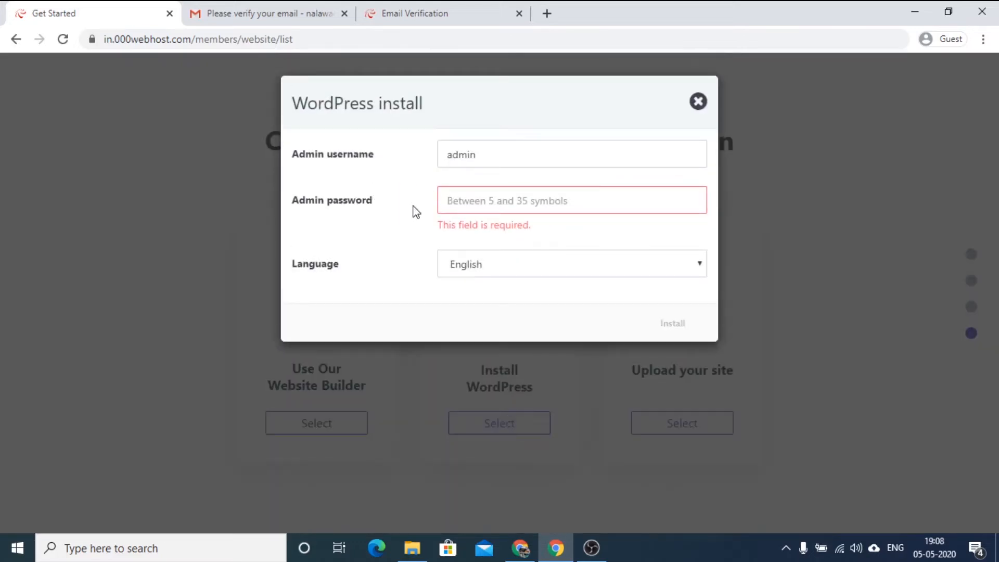
{"action": "left_click", "coordinate": [479, 201]}
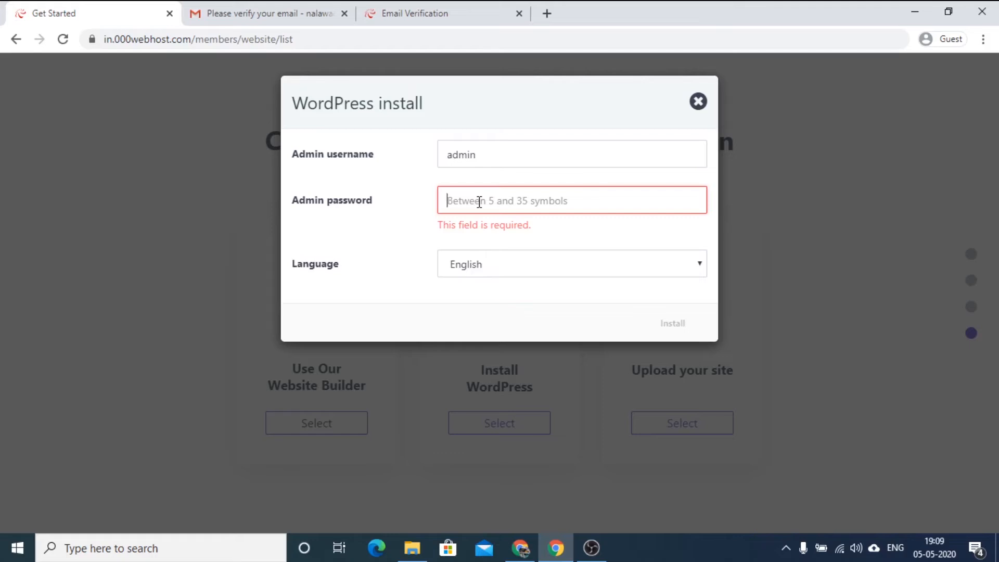
{"action": "left_click", "coordinate": [495, 152]}
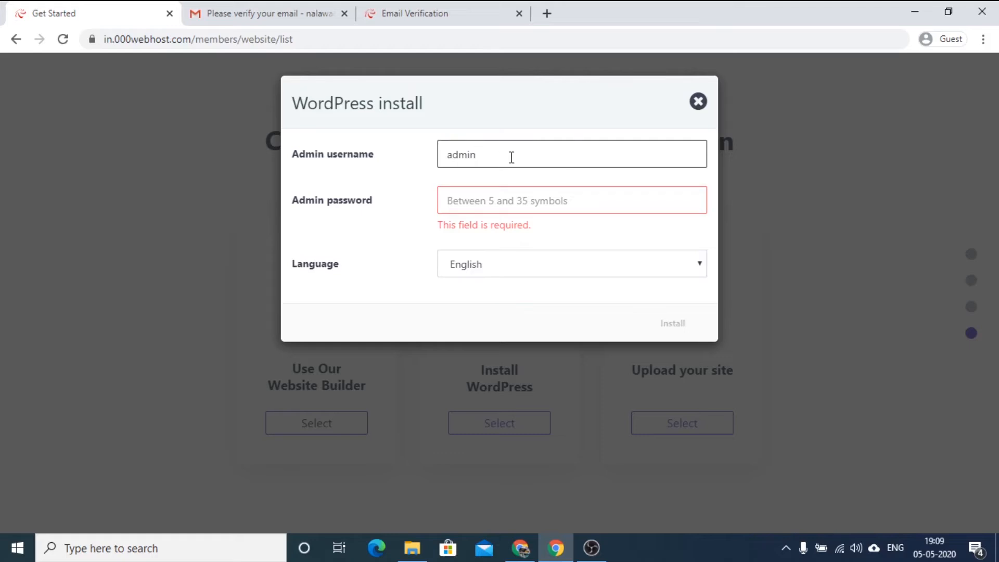
{"action": "left_click", "coordinate": [494, 202]}
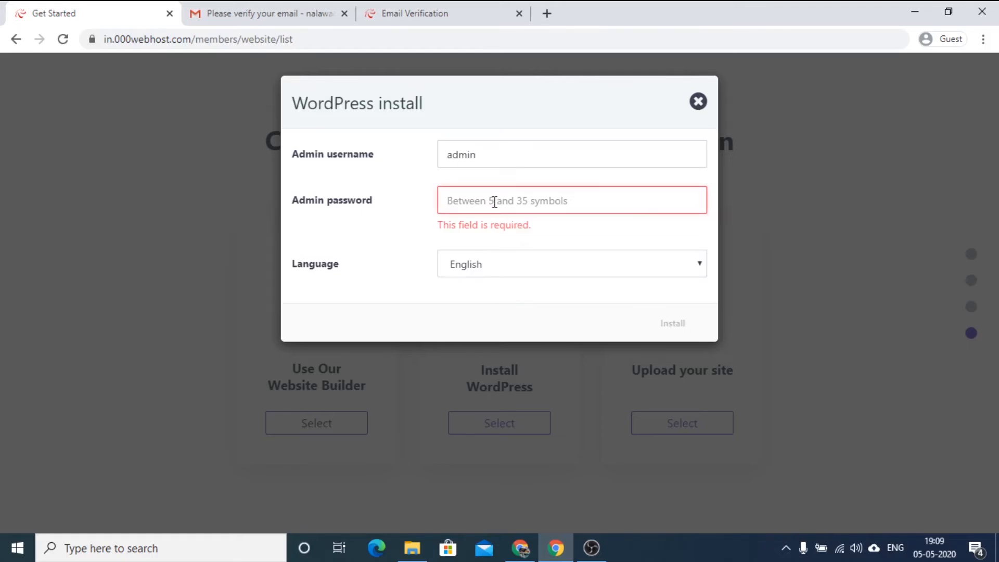
{"action": "type", "text": "*******"}
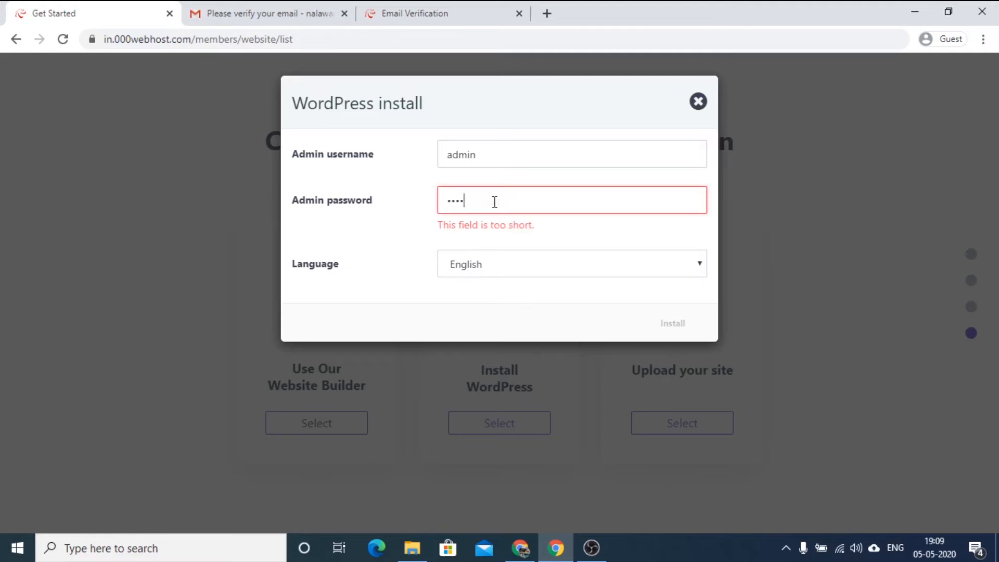
{"action": "type", "text": "*****"}
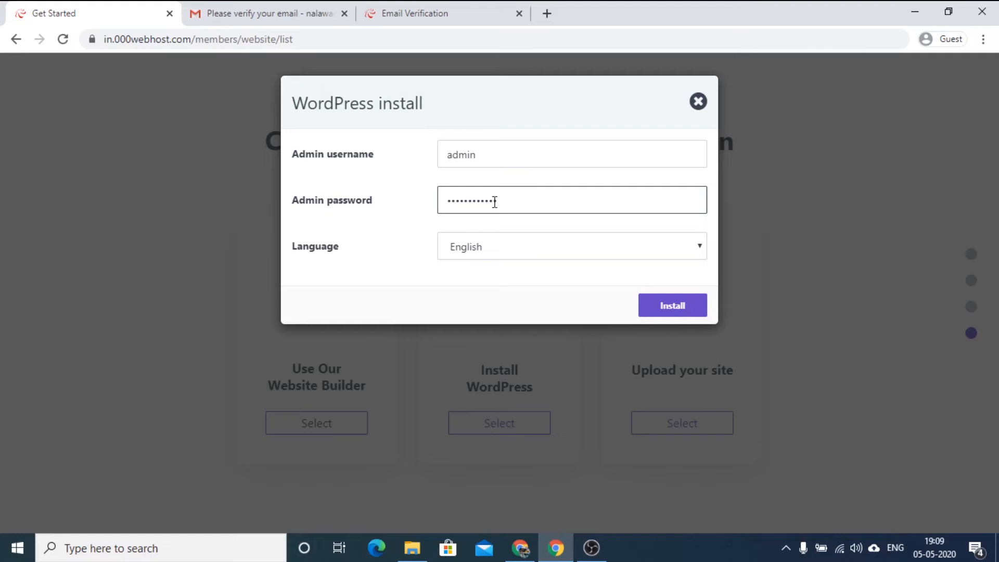
{"action": "left_click", "coordinate": [670, 310]}
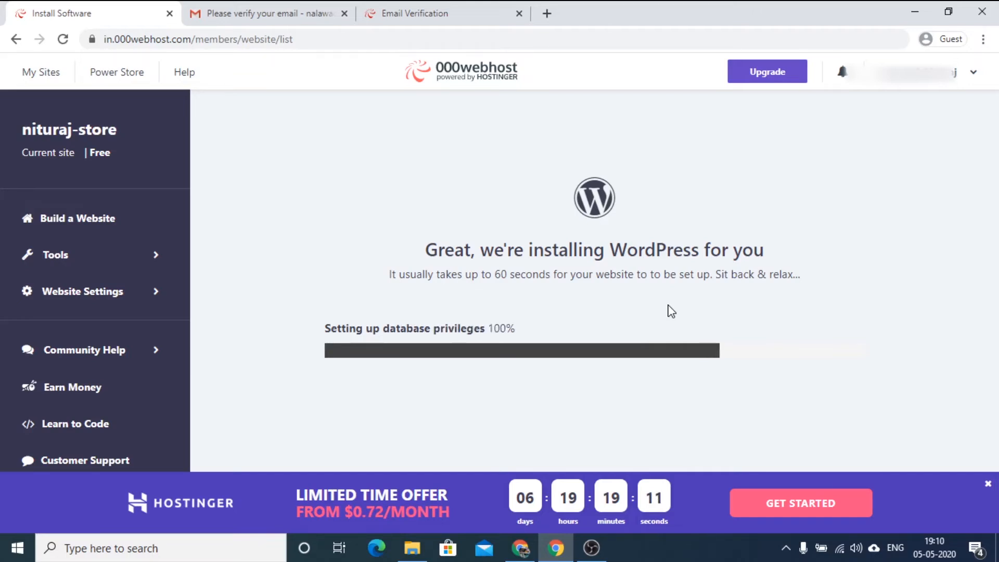
Dismiss the promotional banner, go to the WordPress configuration page, and log in as admin with the admin password.
{"action": "left_click", "coordinate": [987, 484]}
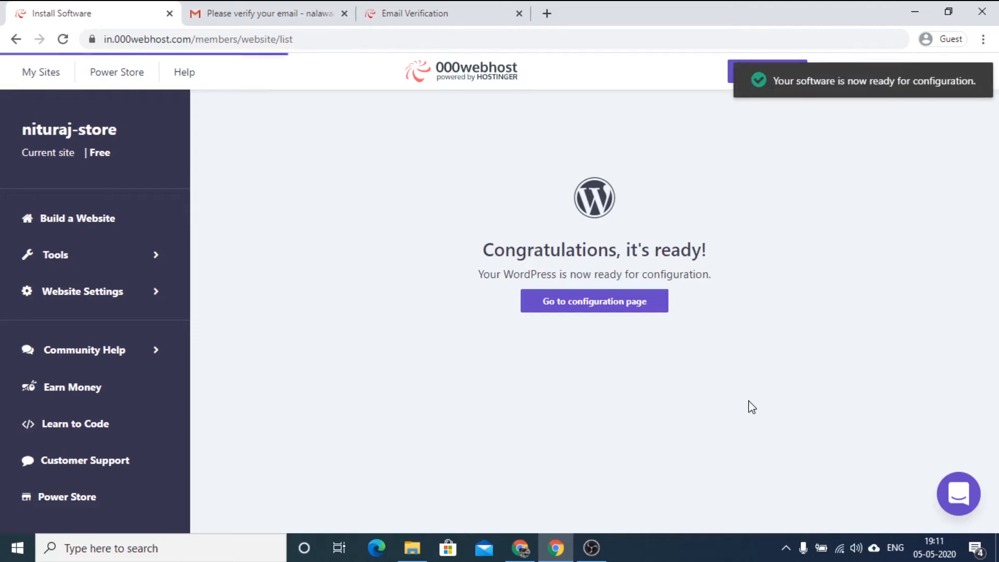
{"action": "left_click", "coordinate": [608, 311]}
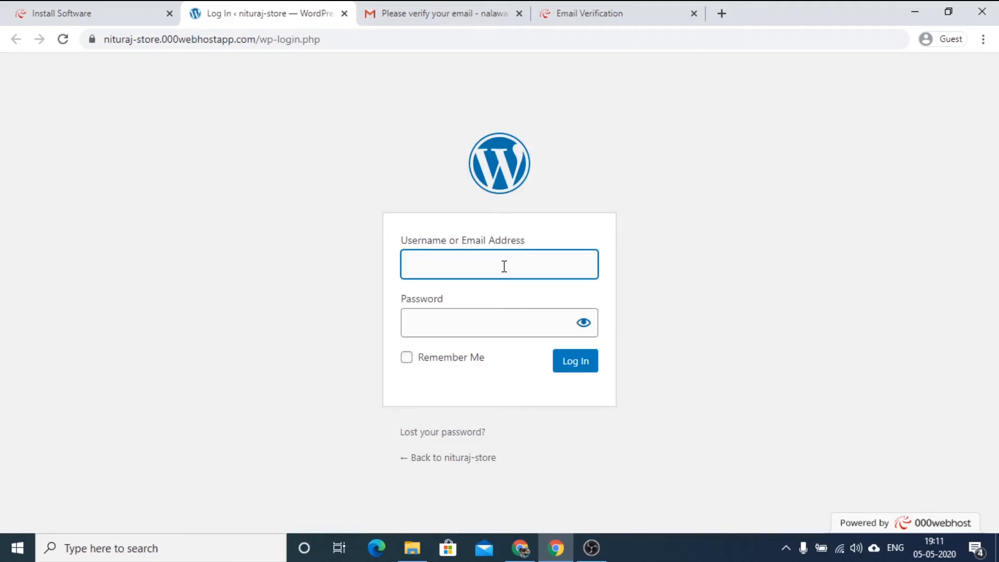
{"action": "type", "text": "admin"}
{"action": "left_click", "coordinate": [478, 328]}
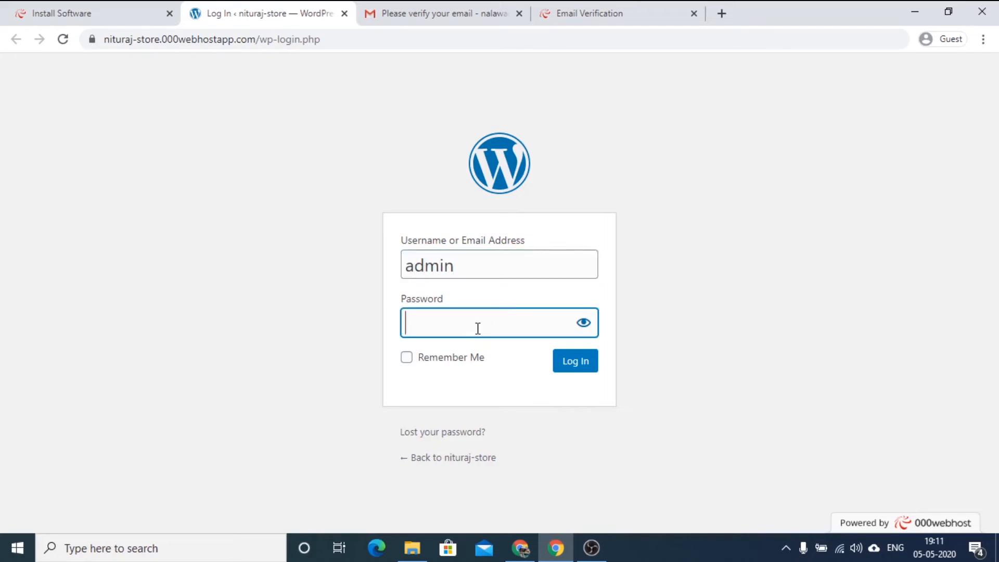
{"action": "type", "text": "************"}
{"action": "left_click", "coordinate": [572, 365]}
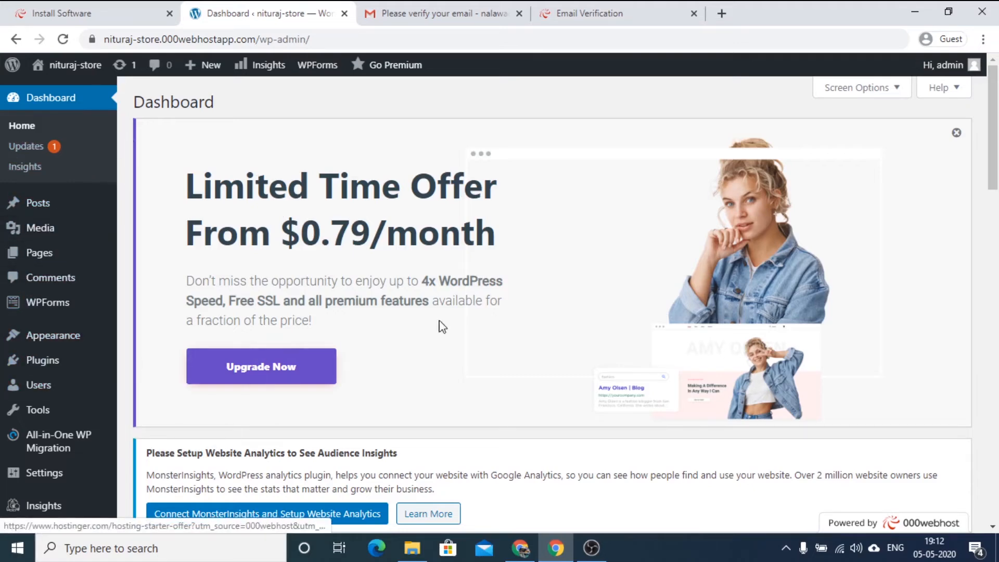
Look over the WordPress dashboard and open the site's installed themes.
{"action": "scroll", "coordinate": [524, 313], "scroll_direction": "down", "scroll_amount": 7}
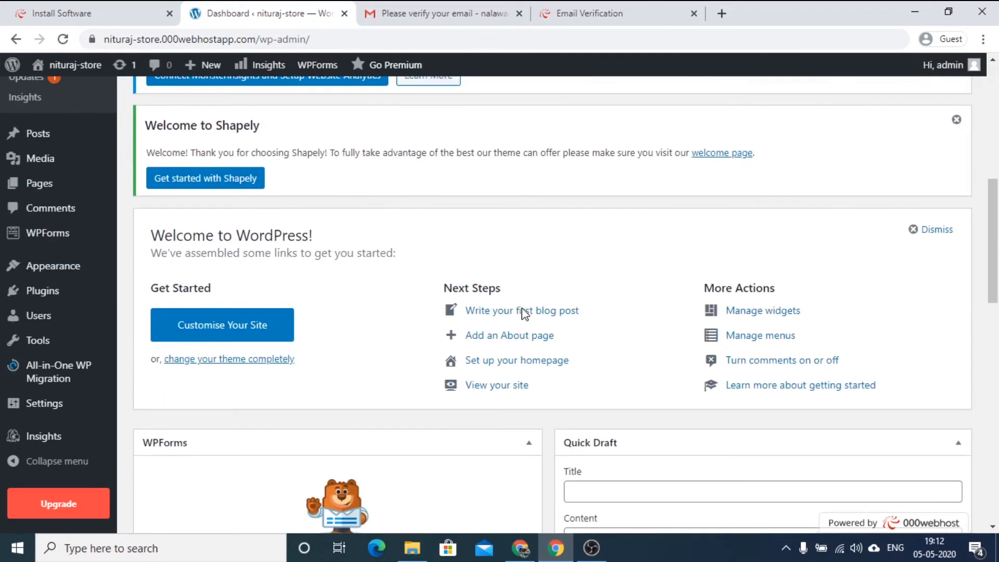
{"action": "scroll", "coordinate": [524, 313], "scroll_direction": "up", "scroll_amount": 3}
{"action": "scroll", "coordinate": [525, 314], "scroll_direction": "up", "scroll_amount": 4}
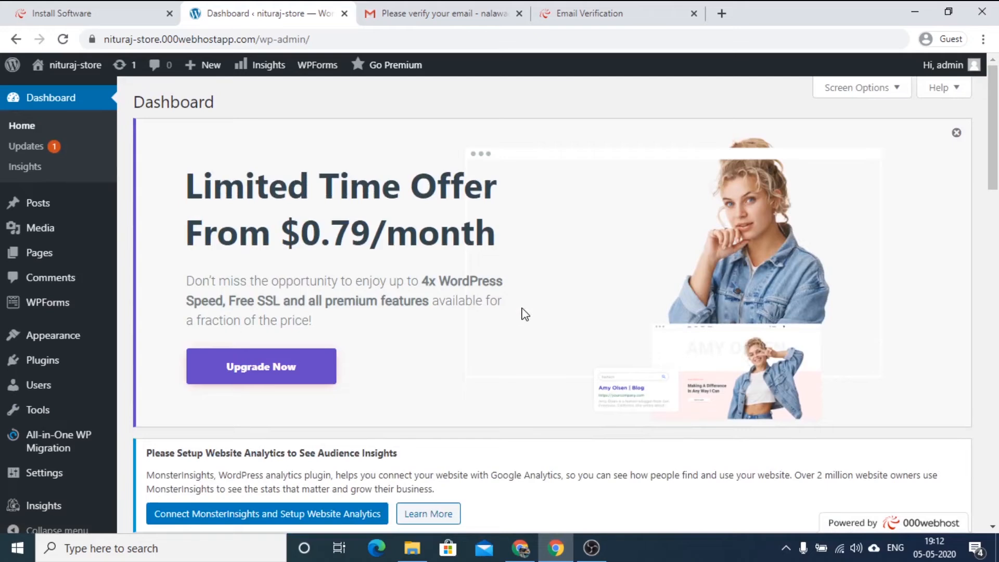
{"action": "scroll", "coordinate": [525, 314], "scroll_direction": "down", "scroll_amount": 7}
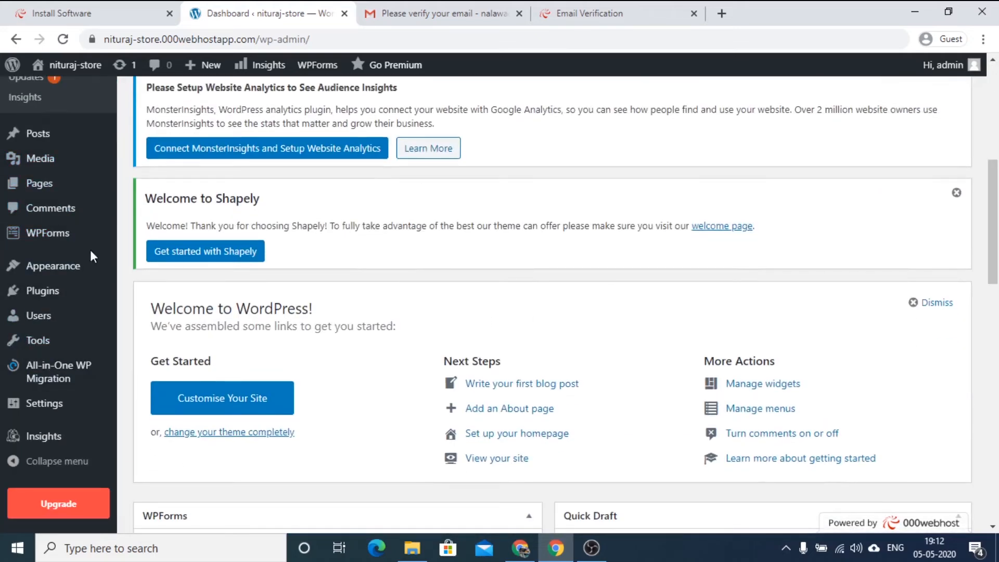
{"action": "scroll", "coordinate": [455, 318], "scroll_direction": "up", "scroll_amount": 7}
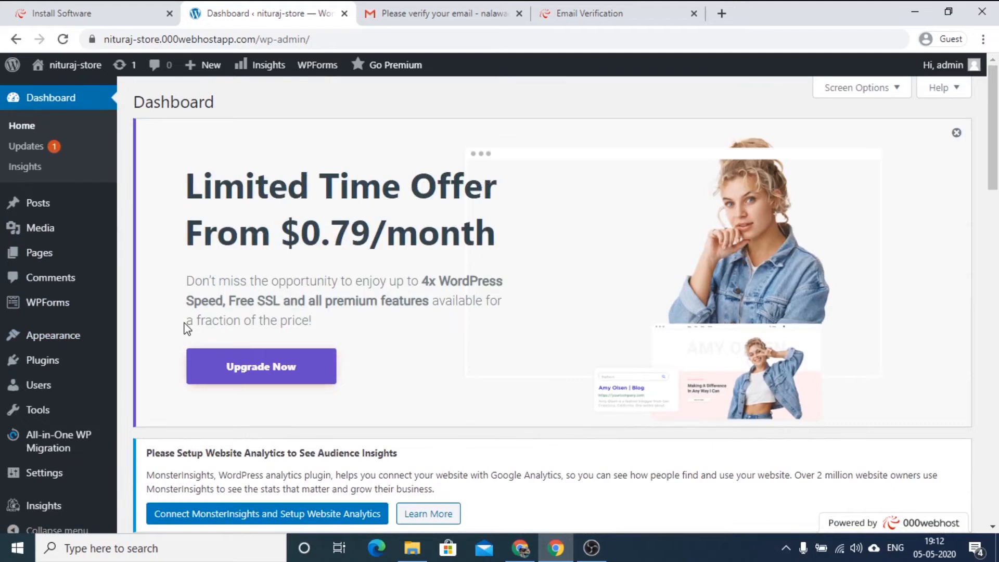
{"action": "mouse_move", "coordinate": [62, 339]}
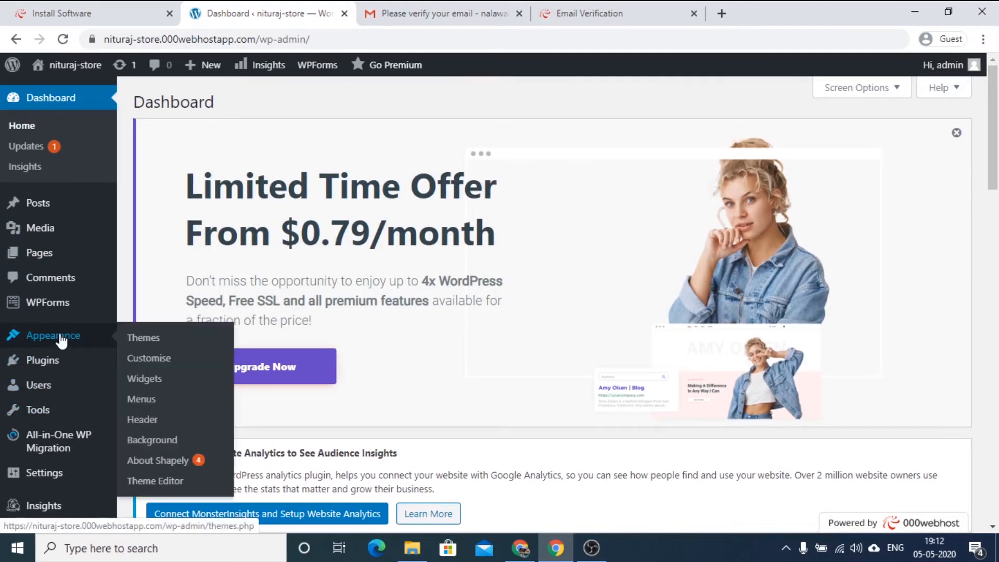
{"action": "left_click", "coordinate": [148, 340]}
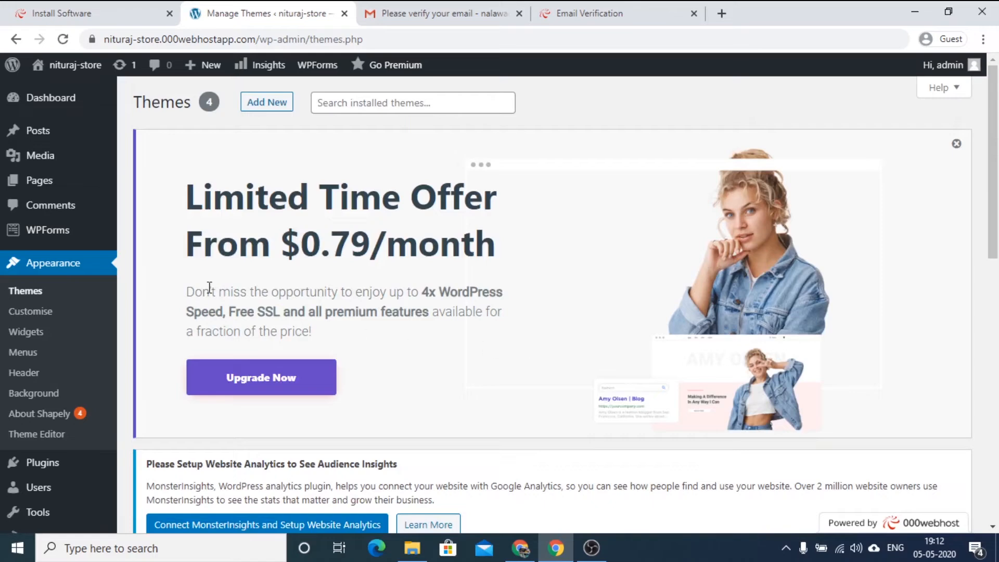
{"action": "left_click", "coordinate": [37, 300]}
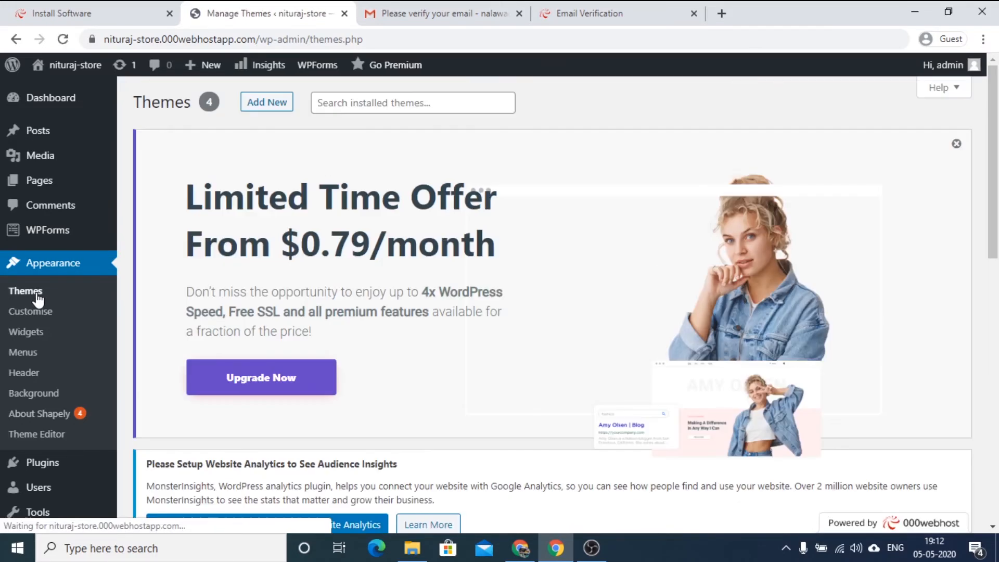
{"action": "scroll", "coordinate": [530, 386], "scroll_direction": "down", "scroll_amount": 7}
{"action": "scroll", "coordinate": [456, 386], "scroll_direction": "down", "scroll_amount": 3}
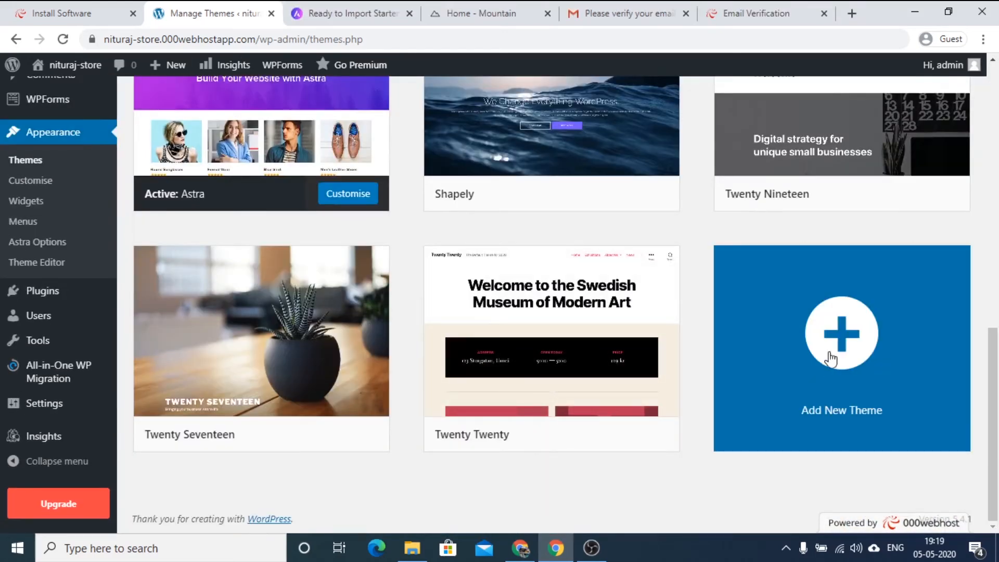
Start adding a new theme and search the theme directory for "store".
{"action": "left_click", "coordinate": [832, 358]}
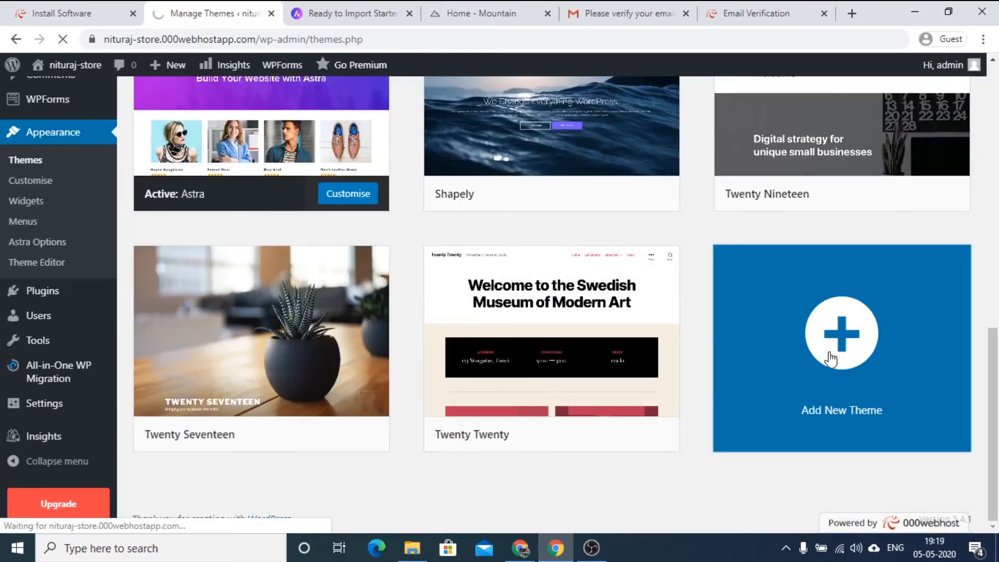
{"action": "scroll", "coordinate": [564, 391], "scroll_direction": "down", "scroll_amount": 9}
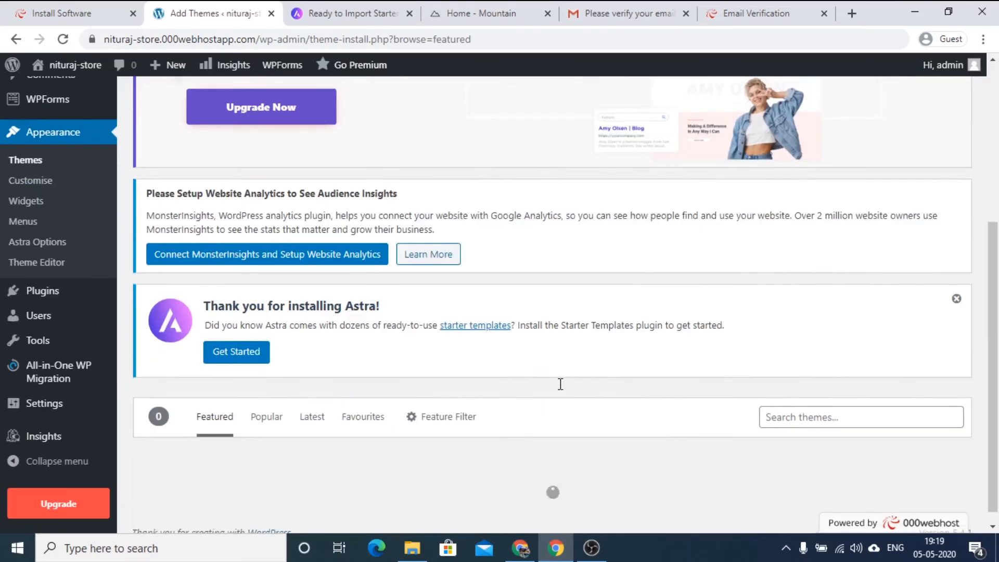
{"action": "left_click", "coordinate": [796, 188]}
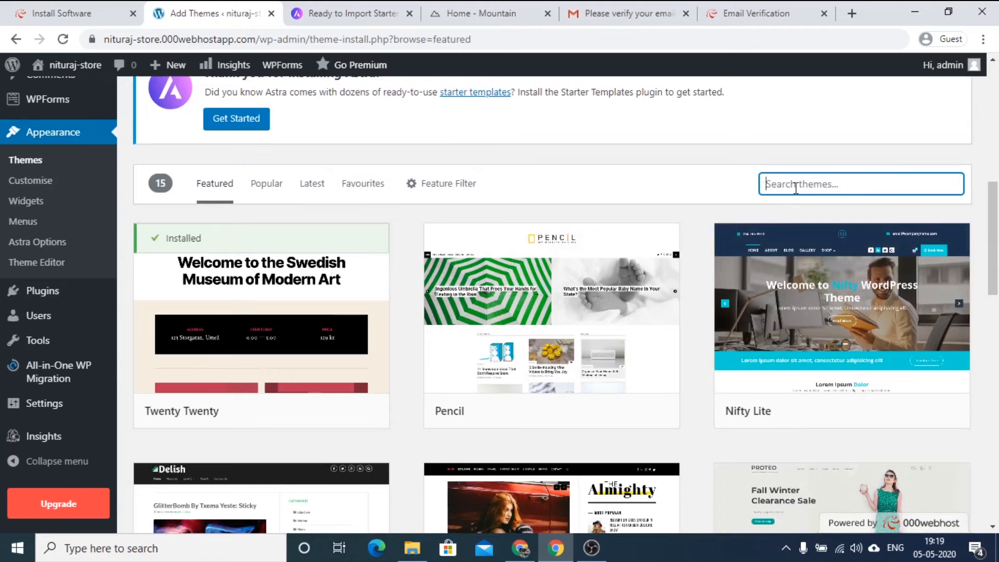
{"action": "type", "text": "store"}
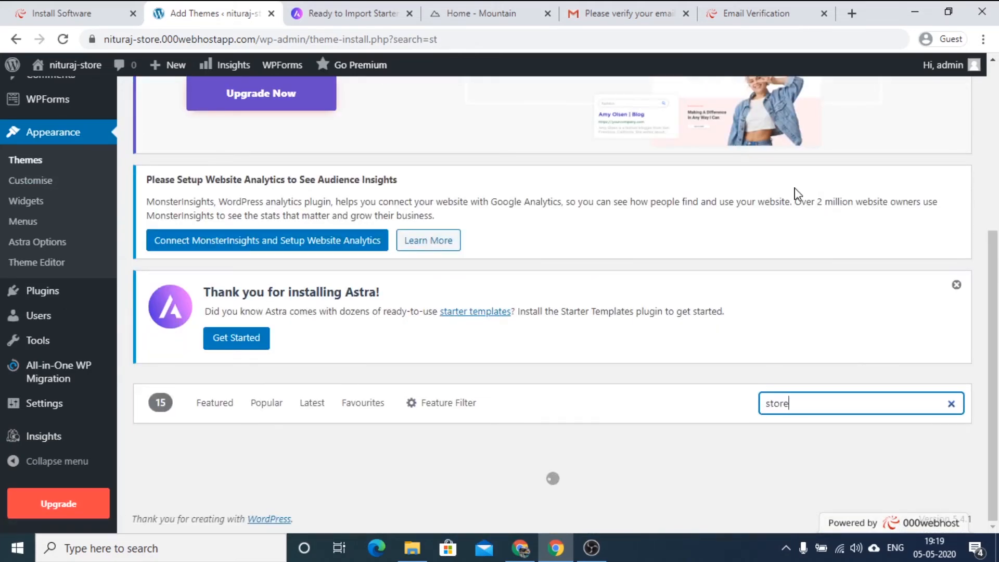
{"action": "scroll", "coordinate": [794, 193], "scroll_direction": "down", "scroll_amount": 4}
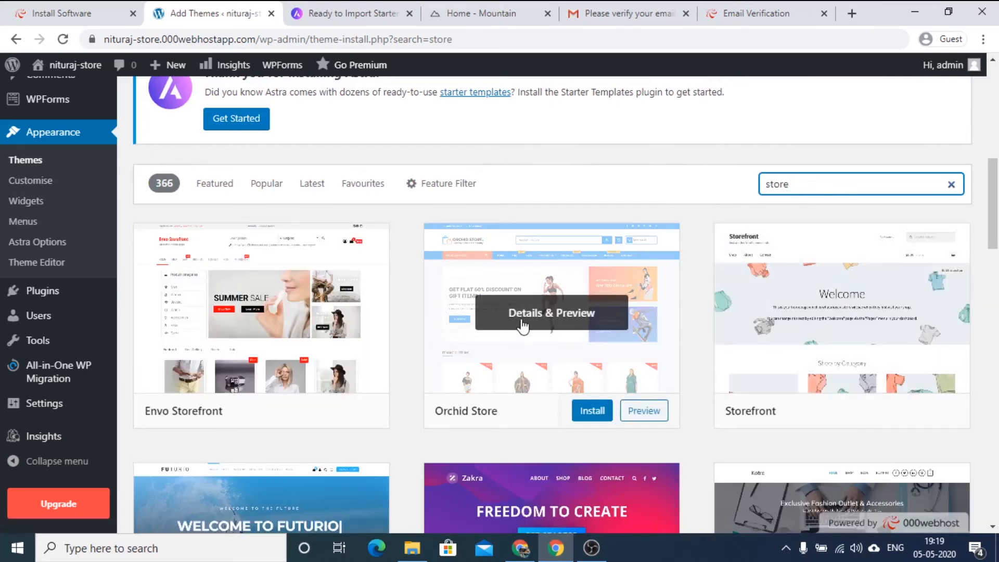
{"action": "scroll", "coordinate": [522, 328], "scroll_direction": "down", "scroll_amount": 4}
{"action": "scroll", "coordinate": [429, 357], "scroll_direction": "up", "scroll_amount": 4}
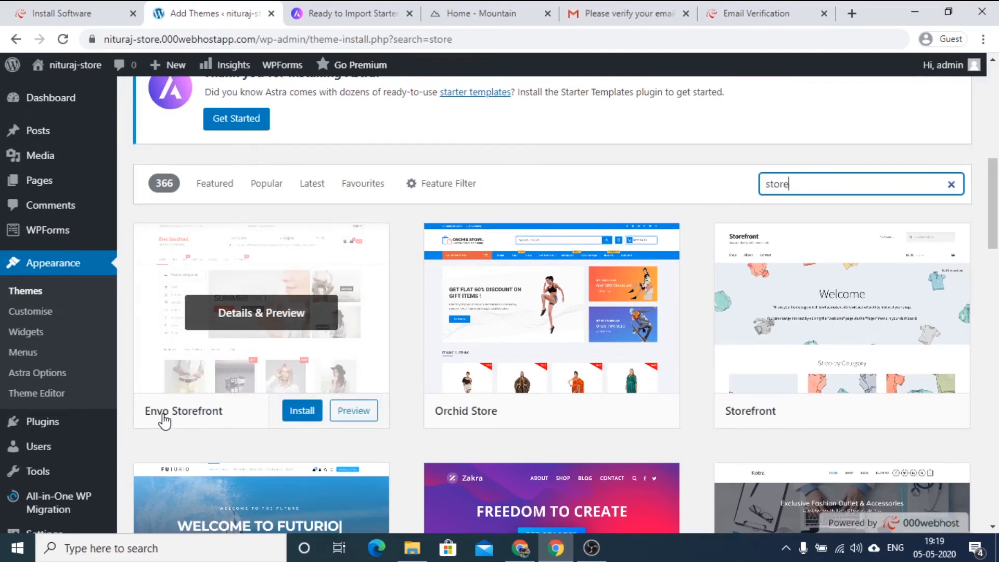
Install and activate the Envo Storefront theme, and open its theme welcome page.
{"action": "left_click", "coordinate": [300, 415]}
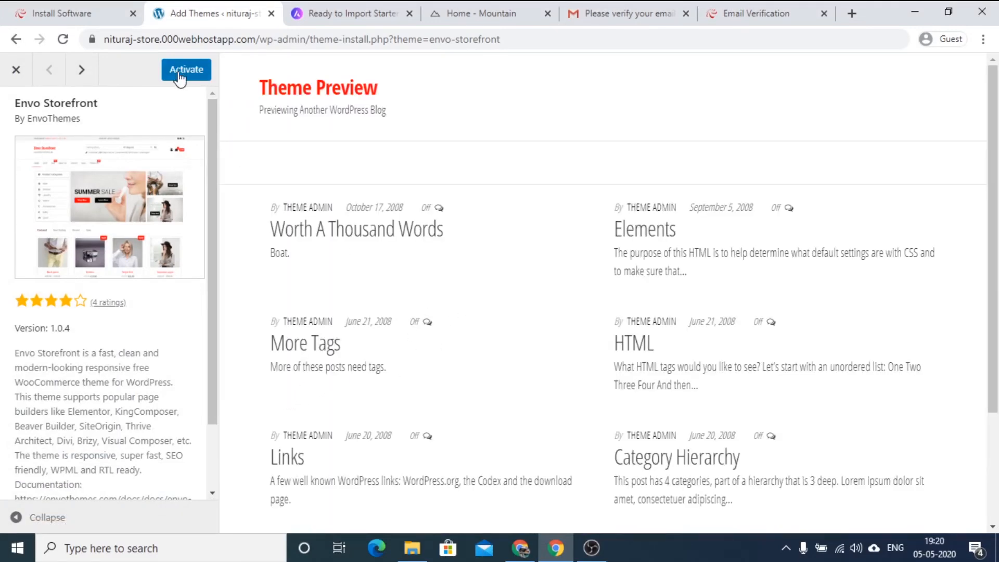
{"action": "scroll", "coordinate": [395, 301], "scroll_direction": "down", "scroll_amount": 3}
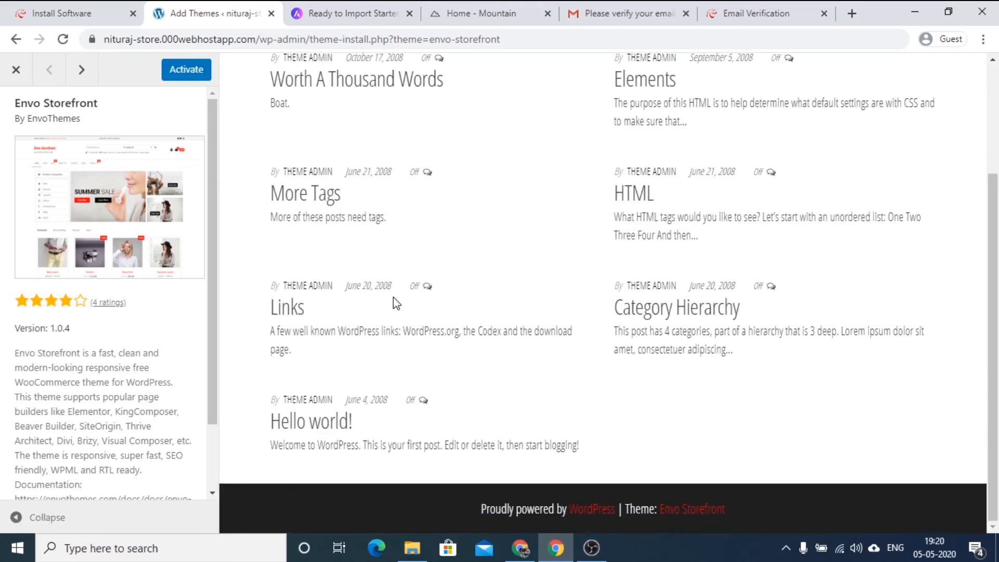
{"action": "scroll", "coordinate": [395, 303], "scroll_direction": "up", "scroll_amount": 3}
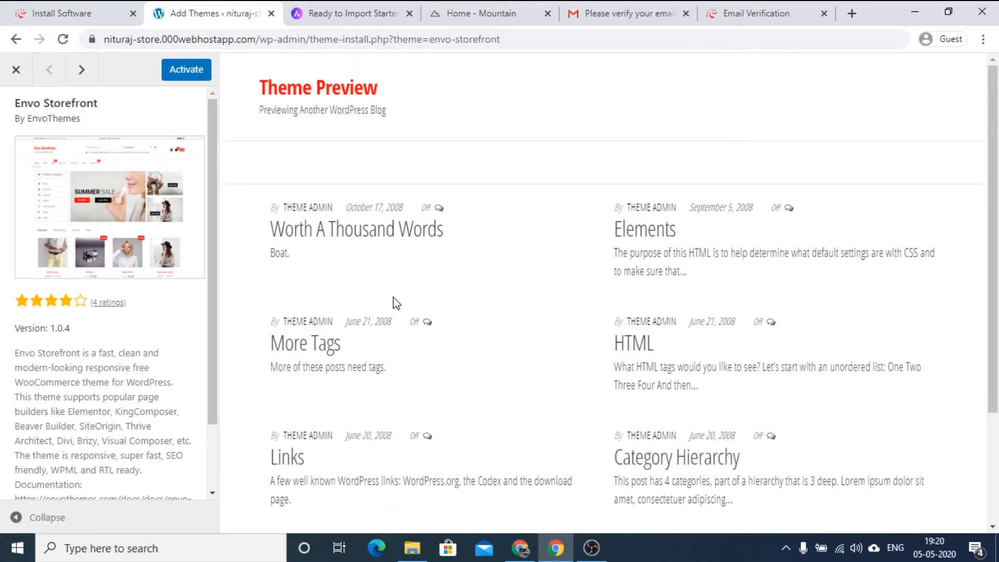
{"action": "left_click", "coordinate": [181, 74]}
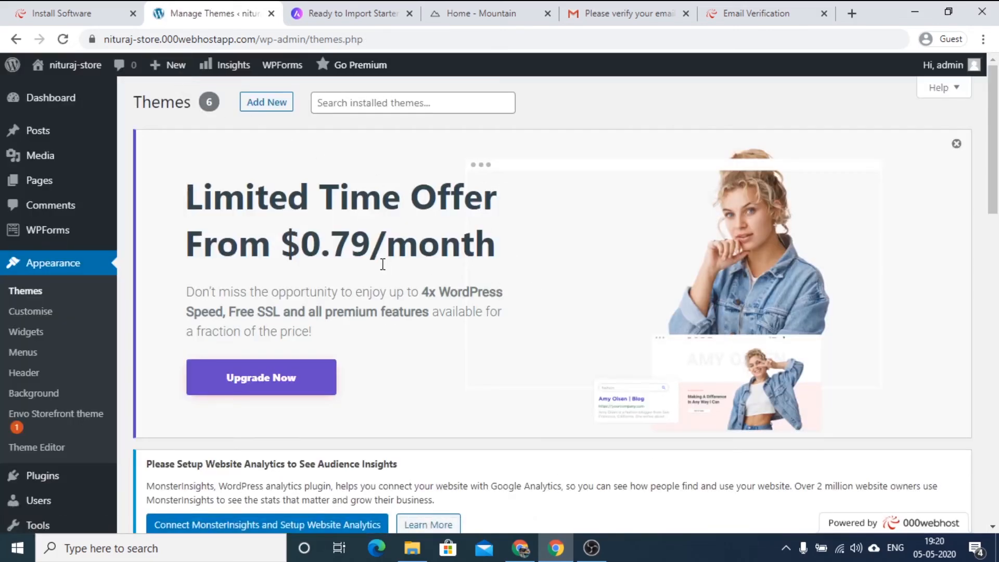
{"action": "scroll", "coordinate": [383, 265], "scroll_direction": "down", "scroll_amount": 3}
{"action": "left_click", "coordinate": [33, 280]}
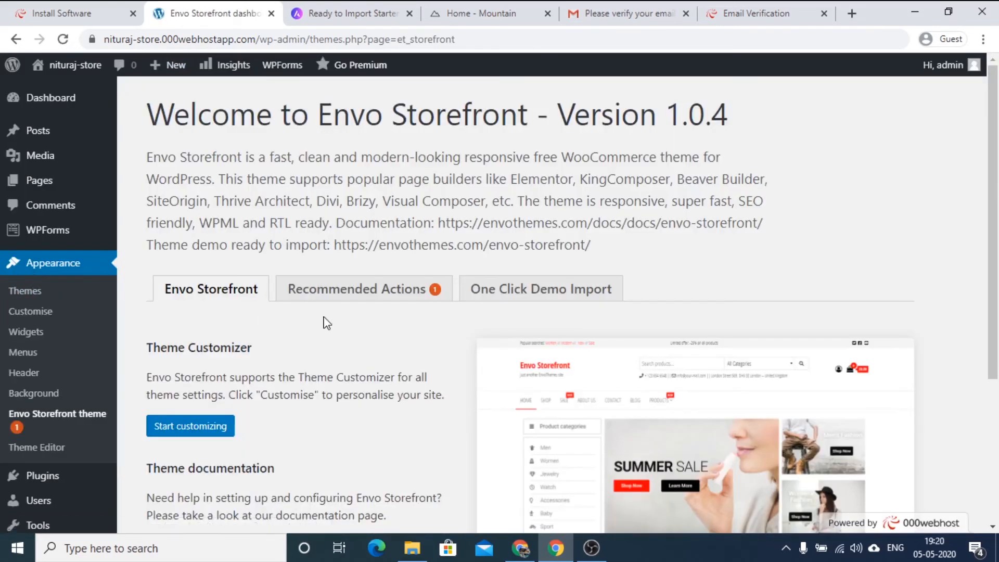
Look over the Envo Storefront theme's welcome page and open the theme editor.
{"action": "scroll", "coordinate": [326, 321], "scroll_direction": "down", "scroll_amount": 4}
{"action": "scroll", "coordinate": [328, 297], "scroll_direction": "up", "scroll_amount": 4}
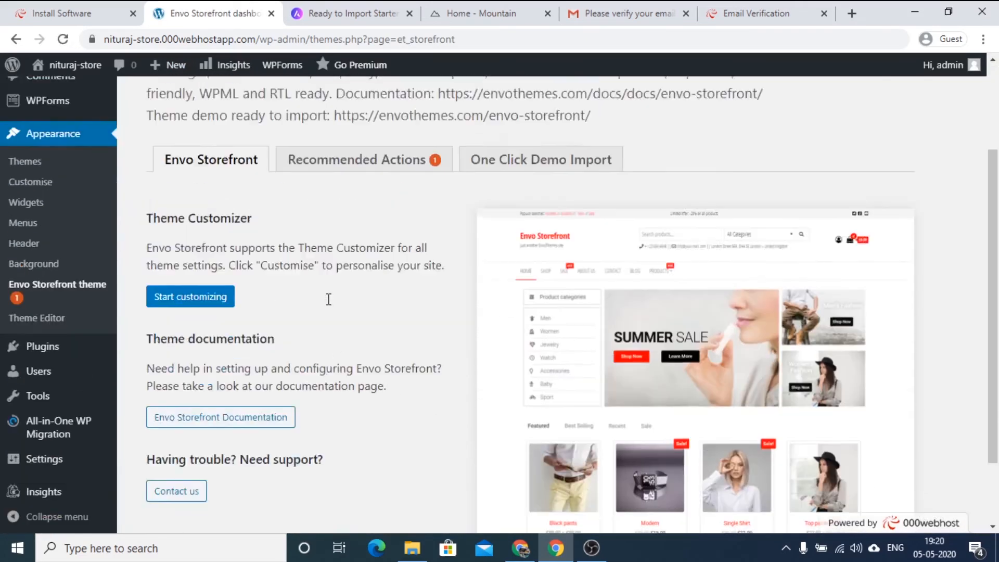
{"action": "scroll", "coordinate": [382, 357], "scroll_direction": "down", "scroll_amount": 2}
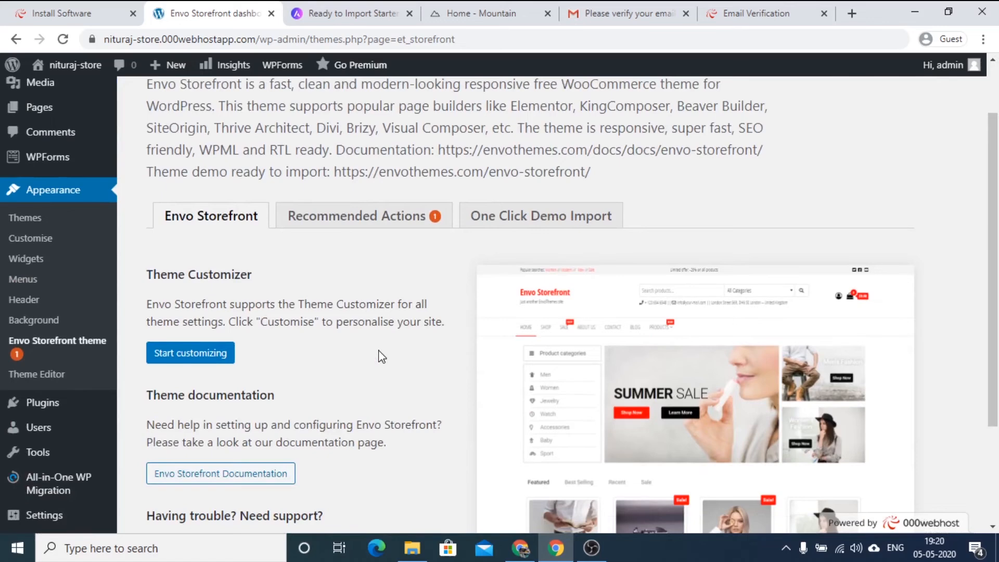
{"action": "scroll", "coordinate": [380, 357], "scroll_direction": "down", "scroll_amount": 3}
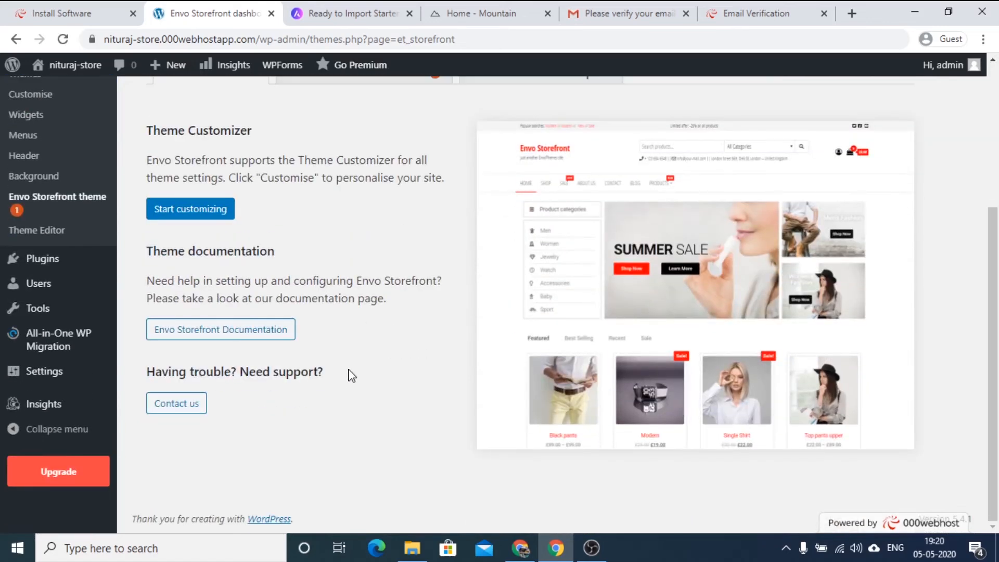
{"action": "left_click", "coordinate": [39, 235]}
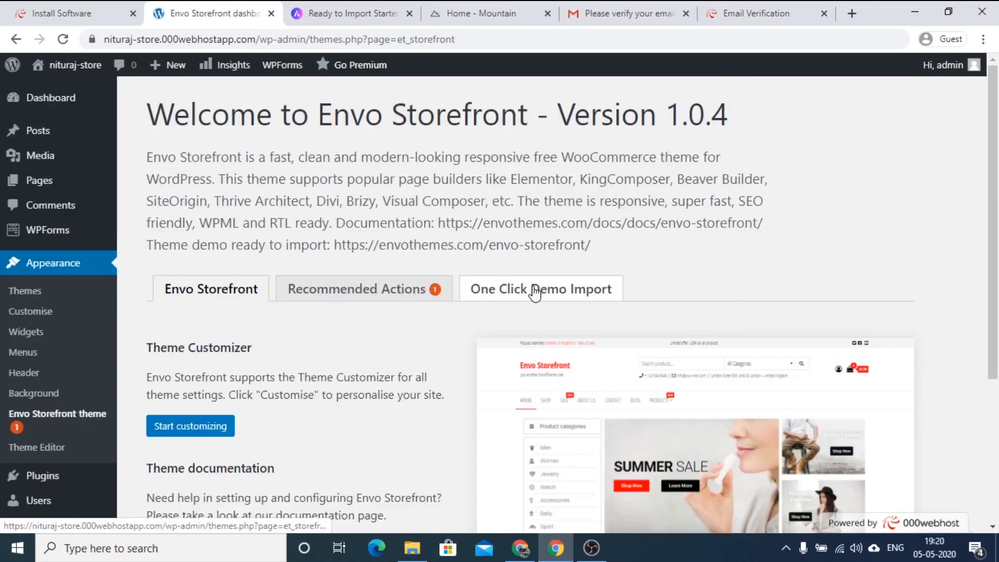
Install and activate the EnvoThemes Demo Import plugin through the theme's One Click Demo Import option.
{"action": "left_click", "coordinate": [535, 293]}
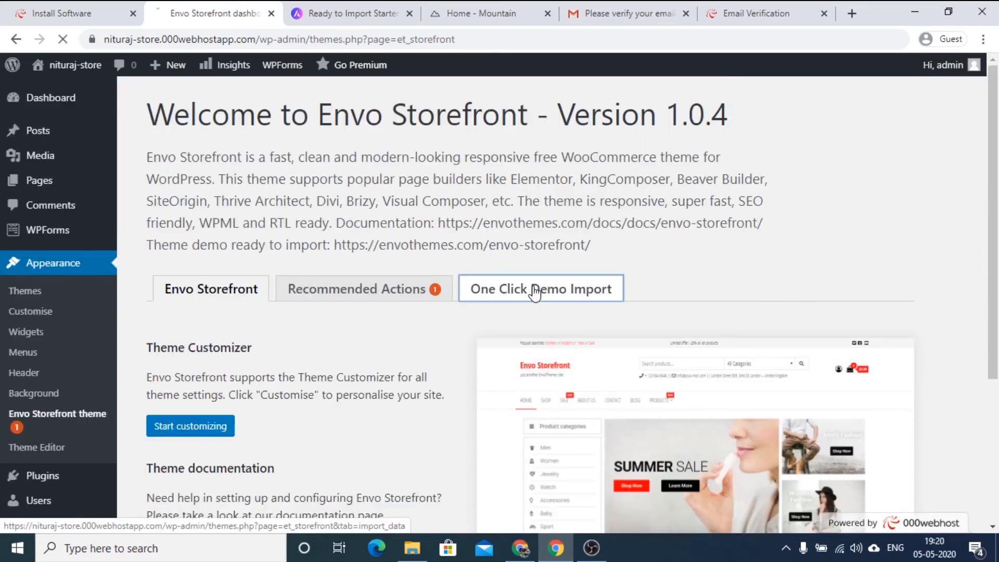
{"action": "scroll", "coordinate": [529, 297], "scroll_direction": "down", "scroll_amount": 3}
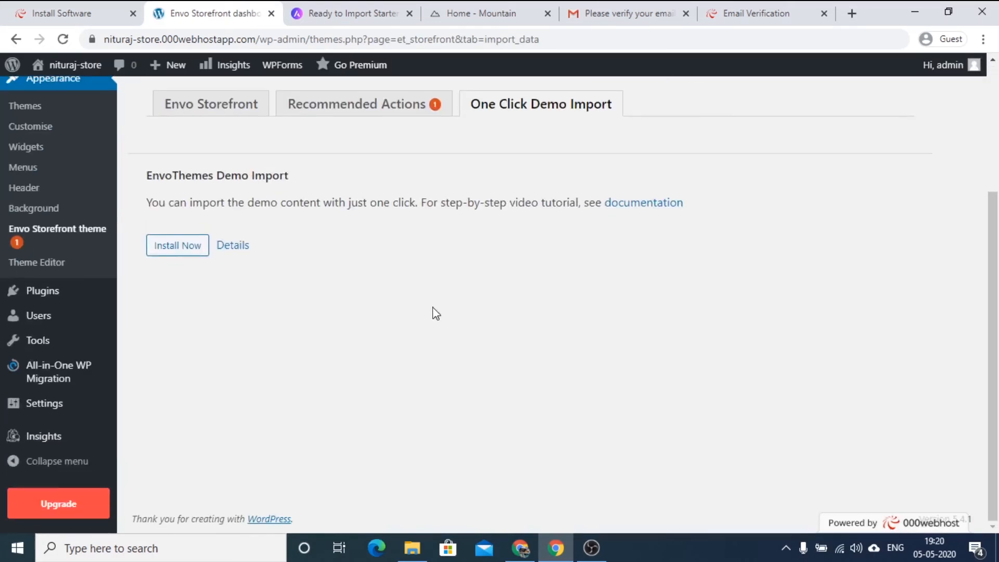
{"action": "left_click", "coordinate": [178, 246]}
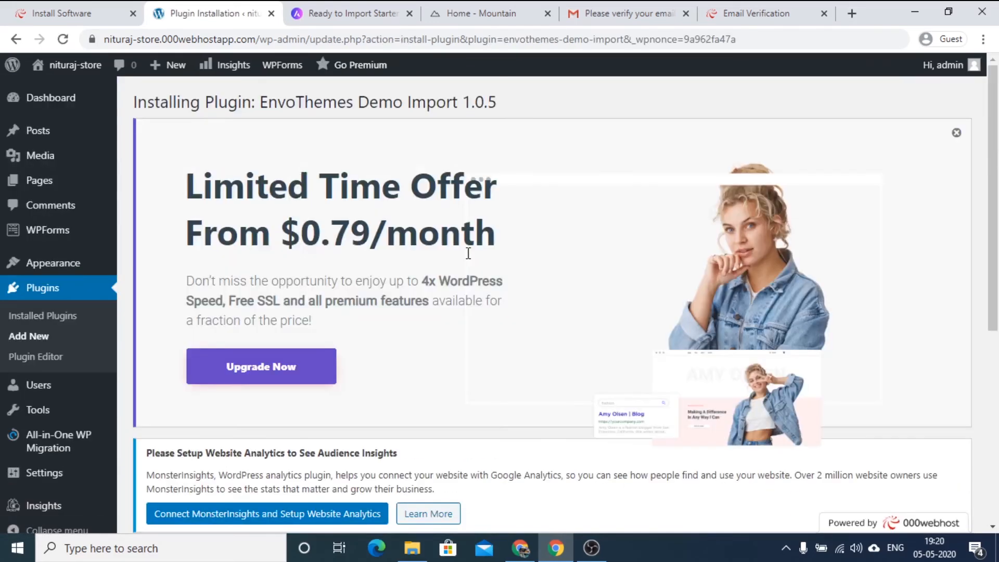
{"action": "scroll", "coordinate": [515, 281], "scroll_direction": "down", "scroll_amount": 7}
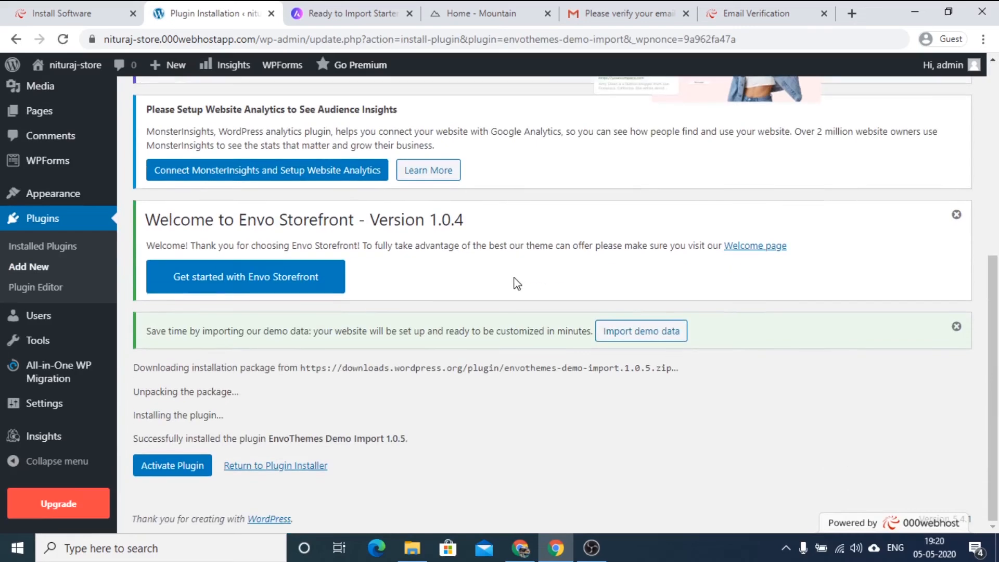
{"action": "left_click", "coordinate": [165, 467]}
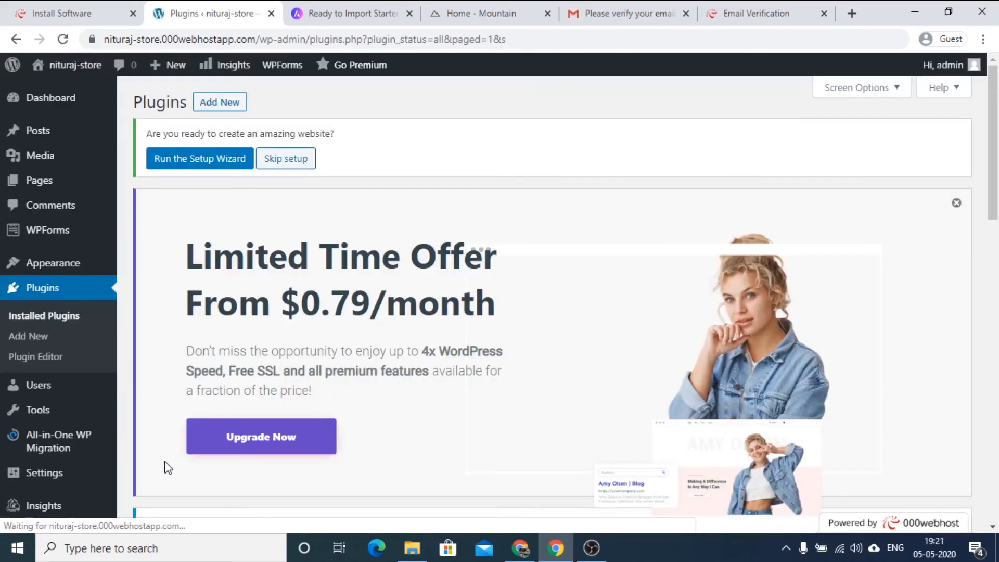
Run the EnvoThemes setup wizard and proceed from its welcome stage to choosing a demo.
{"action": "left_click", "coordinate": [191, 164]}
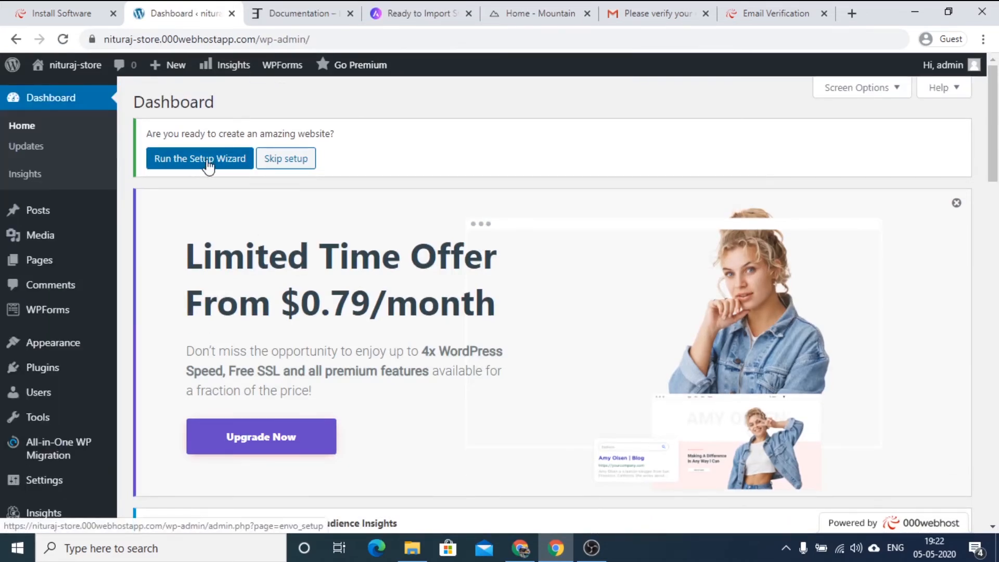
{"action": "left_click", "coordinate": [208, 166]}
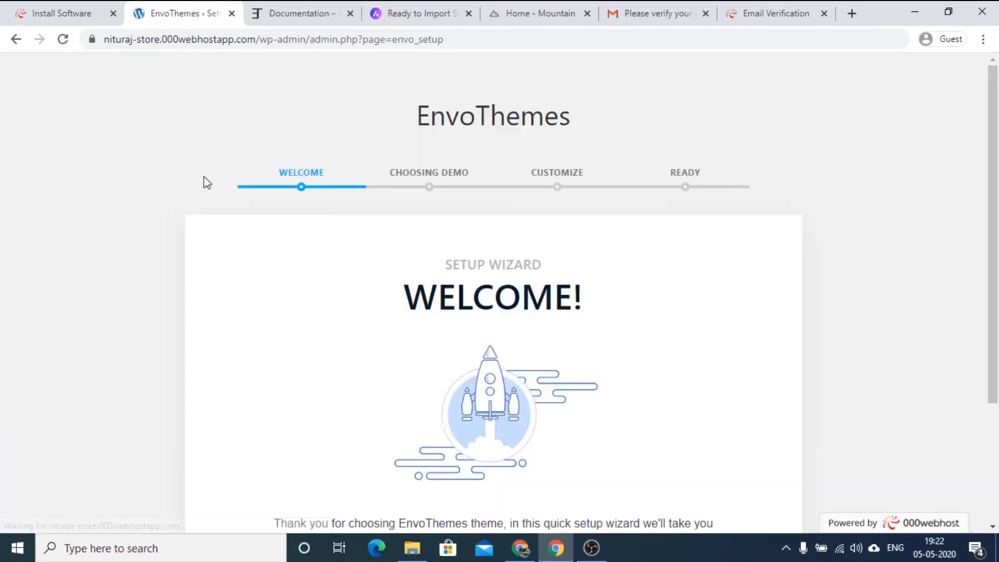
{"action": "scroll", "coordinate": [460, 359], "scroll_direction": "down", "scroll_amount": 2}
{"action": "scroll", "coordinate": [460, 354], "scroll_direction": "up", "scroll_amount": 2}
{"action": "scroll", "coordinate": [460, 354], "scroll_direction": "down", "scroll_amount": 3}
{"action": "left_click", "coordinate": [488, 451]}
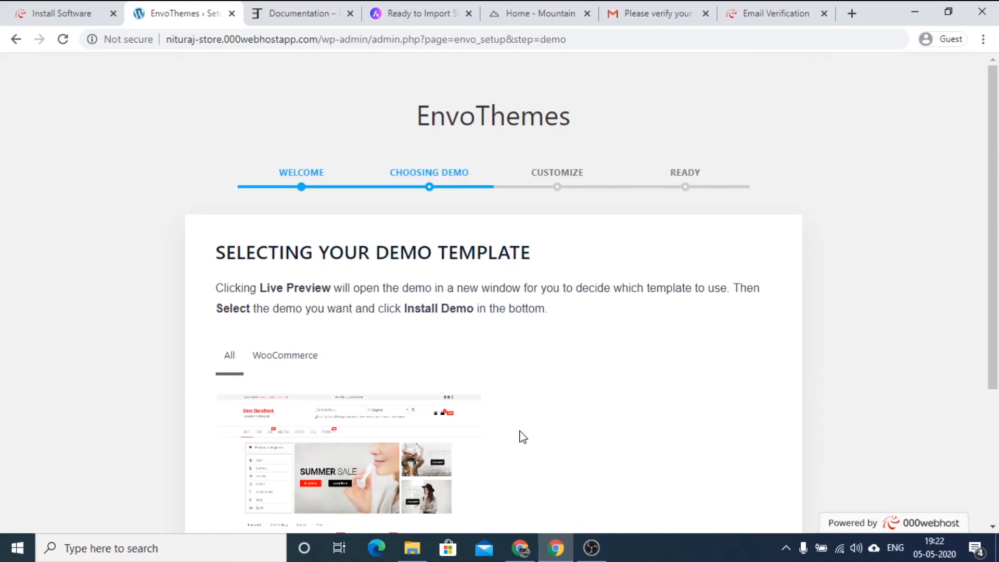
Preview the Envo Storefront demo template live, look over its home page, and close the preview.
{"action": "scroll", "coordinate": [520, 437], "scroll_direction": "down", "scroll_amount": 4}
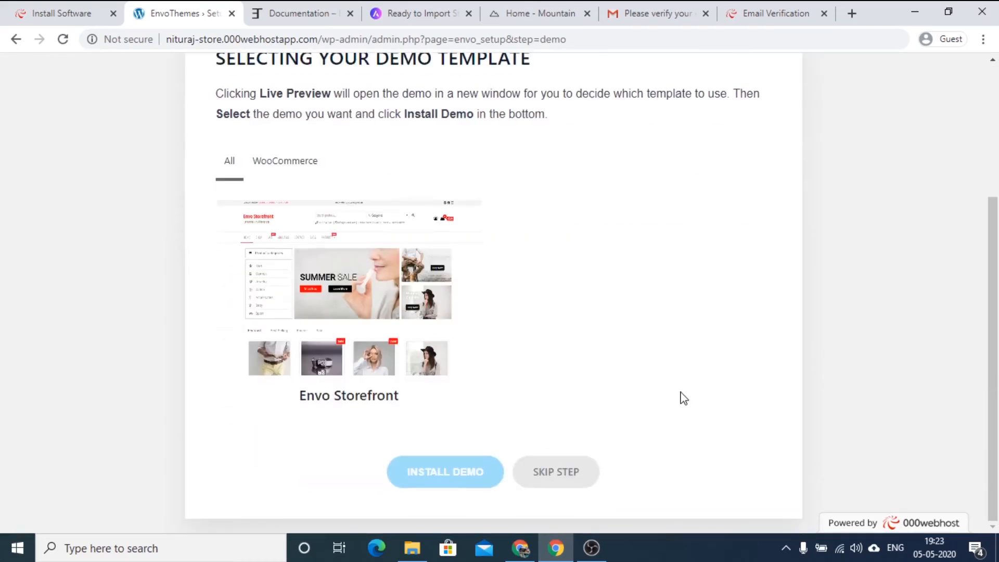
{"action": "scroll", "coordinate": [567, 410], "scroll_direction": "up", "scroll_amount": 2}
{"action": "mouse_move", "coordinate": [391, 363]}
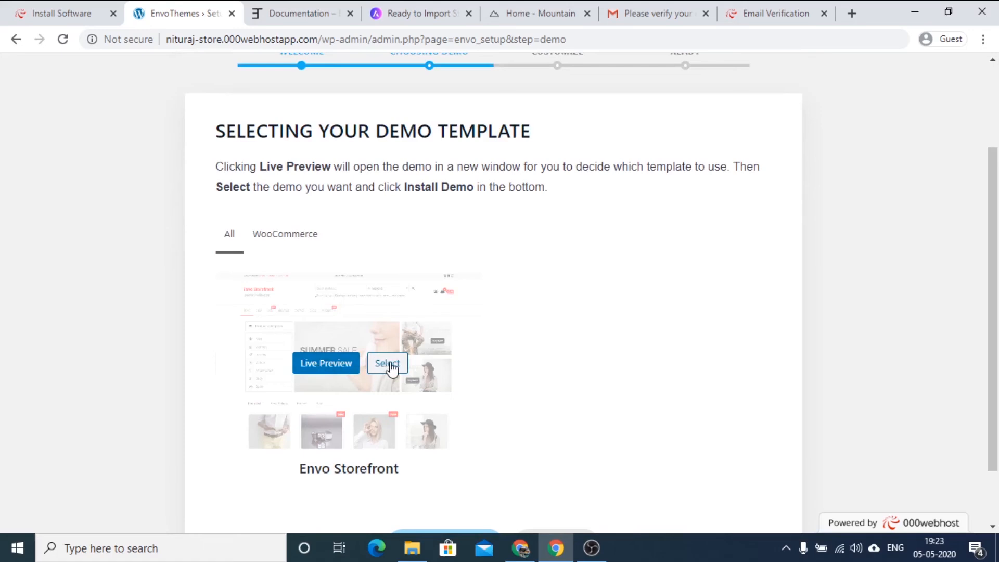
{"action": "left_click", "coordinate": [326, 367]}
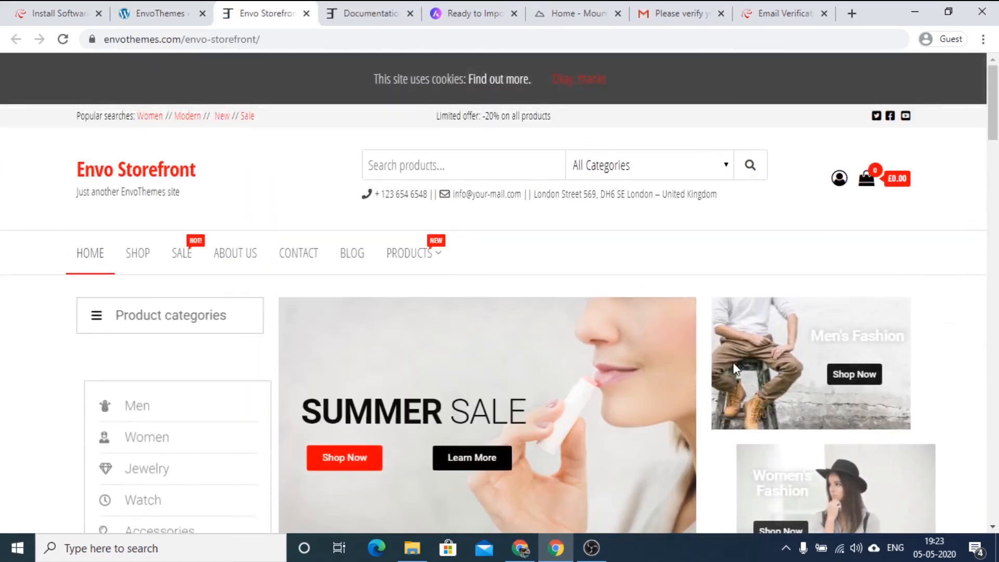
{"action": "scroll", "coordinate": [719, 392], "scroll_direction": "down", "scroll_amount": 15}
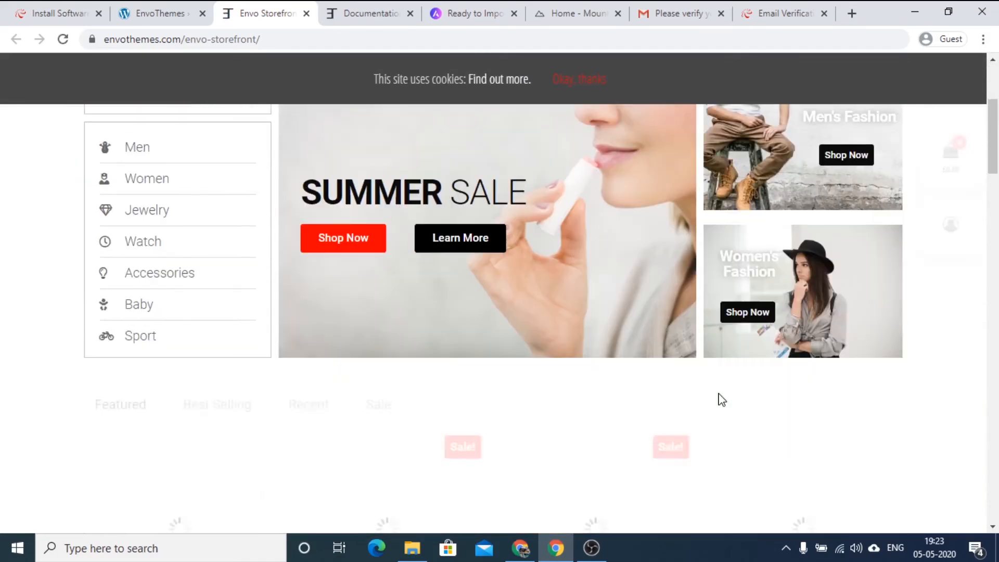
{"action": "scroll", "coordinate": [717, 395], "scroll_direction": "up", "scroll_amount": 15}
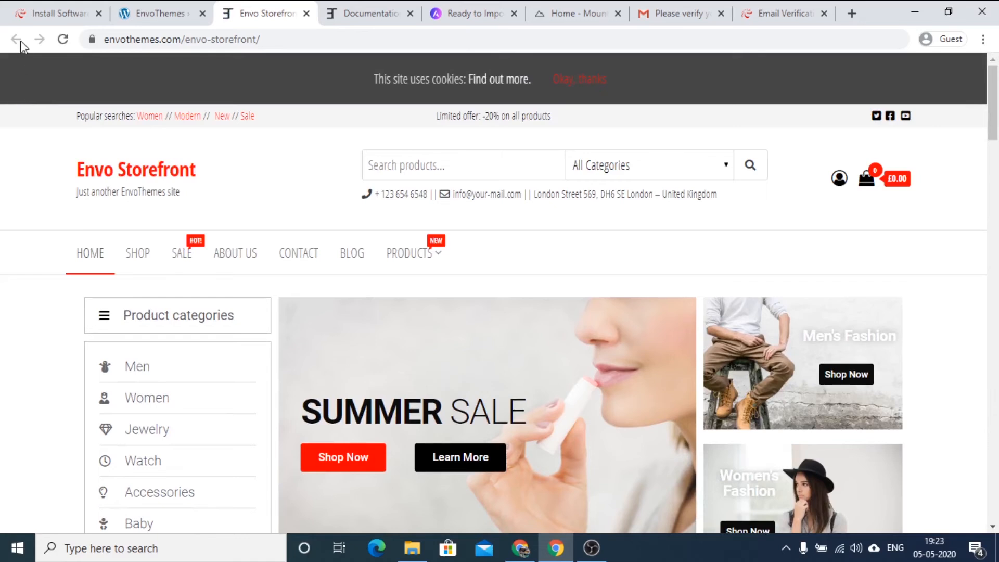
{"action": "left_click", "coordinate": [306, 13]}
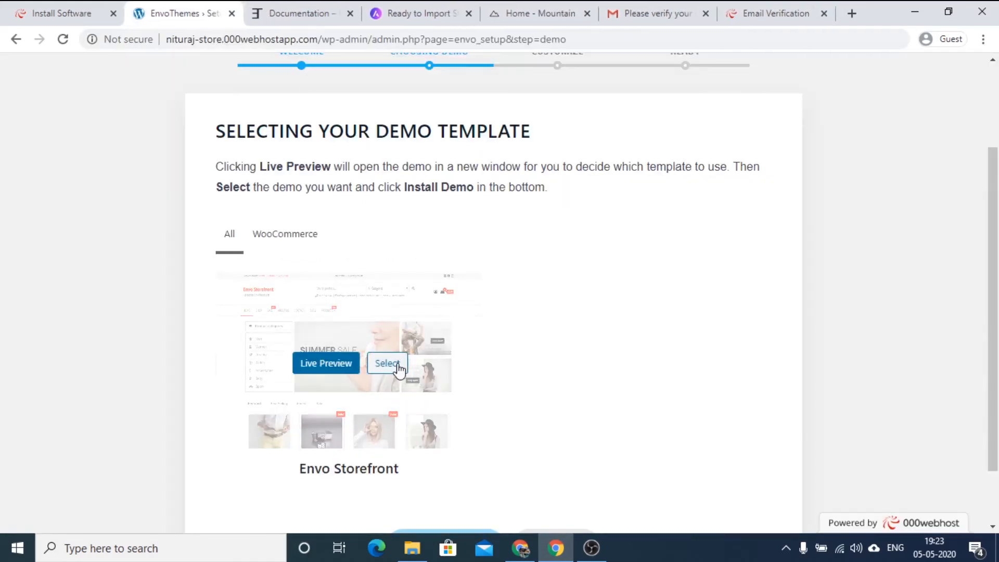
Select the Envo Storefront demo and import its XML data, customizer settings and widgets.
{"action": "left_click", "coordinate": [390, 364]}
{"action": "scroll", "coordinate": [615, 361], "scroll_direction": "down", "scroll_amount": 1}
{"action": "left_click", "coordinate": [451, 468]}
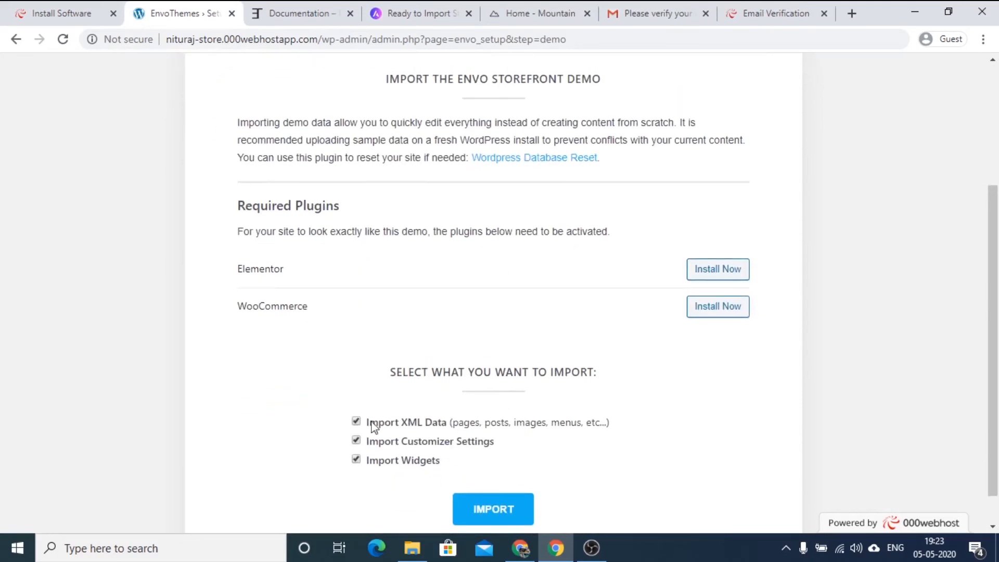
{"action": "left_click", "coordinate": [495, 515]}
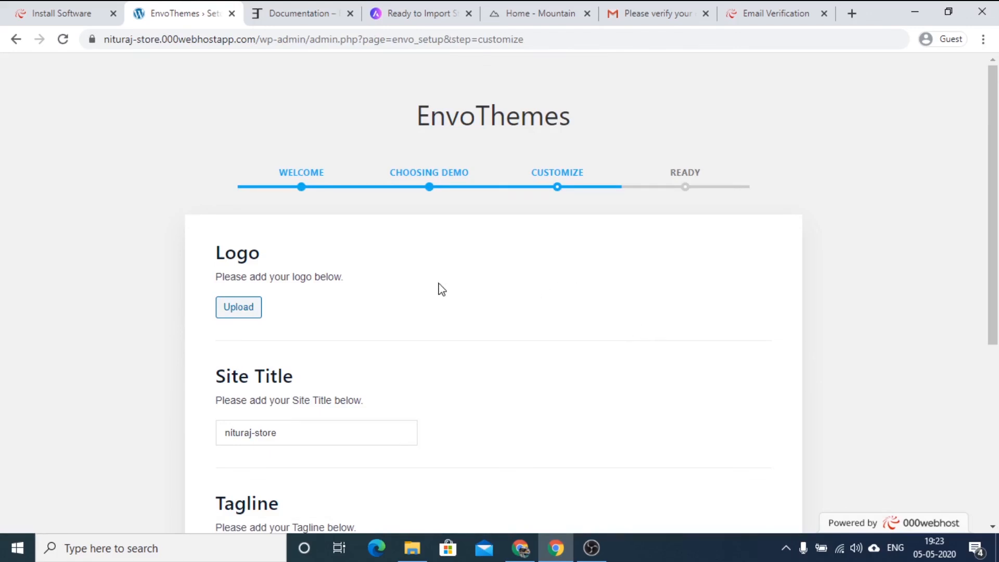
Review the logo, site title, tagline and site icon settings and continue with the existing values.
{"action": "scroll", "coordinate": [413, 261], "scroll_direction": "down", "scroll_amount": 4}
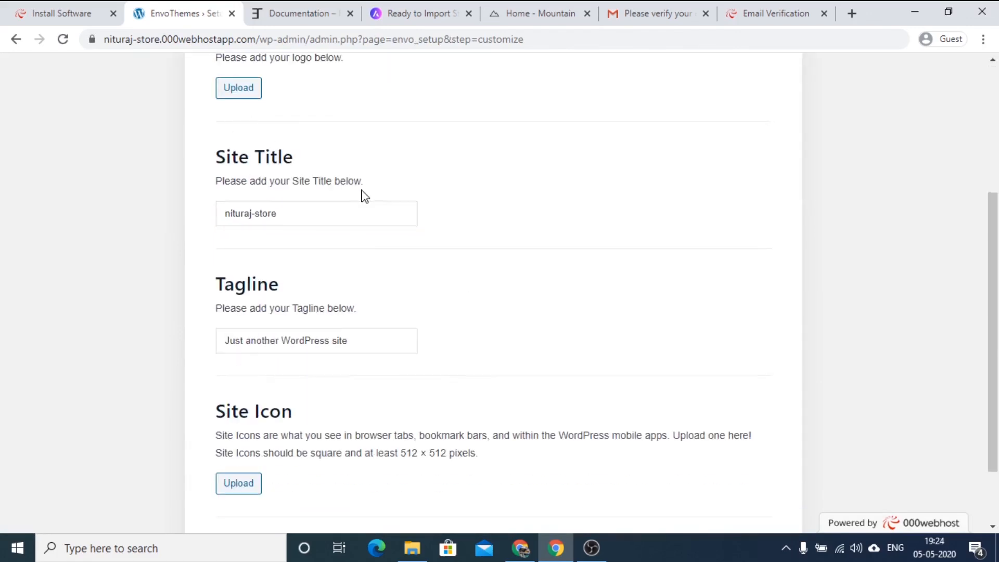
{"action": "scroll", "coordinate": [354, 208], "scroll_direction": "up", "scroll_amount": 3}
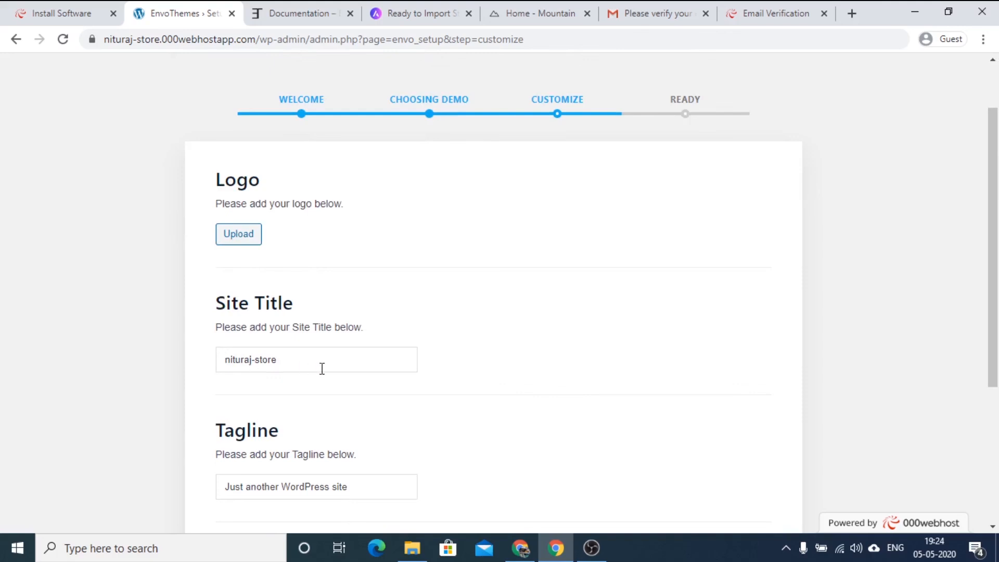
{"action": "scroll", "coordinate": [395, 262], "scroll_direction": "down", "scroll_amount": 3}
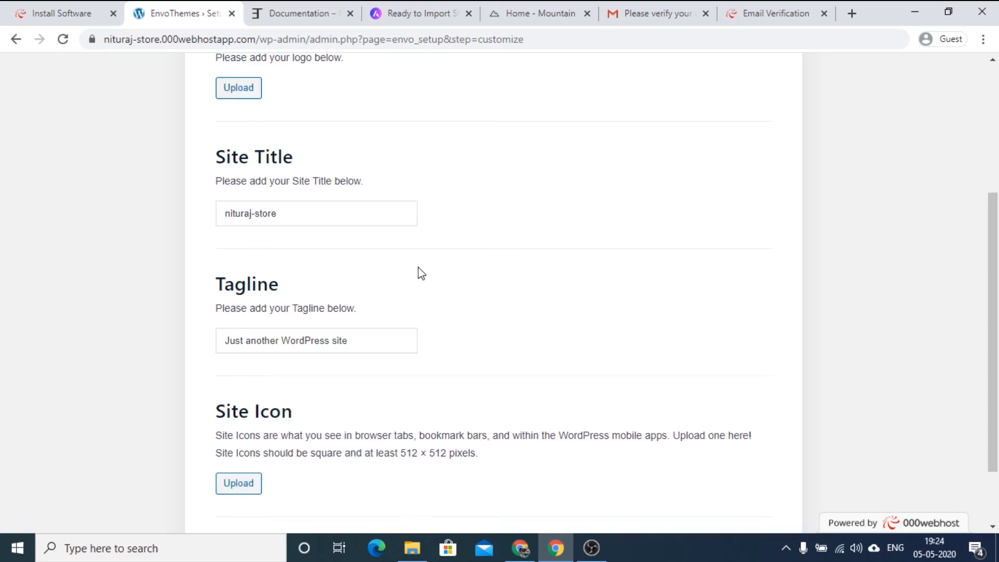
{"action": "scroll", "coordinate": [401, 279], "scroll_direction": "down", "scroll_amount": 2}
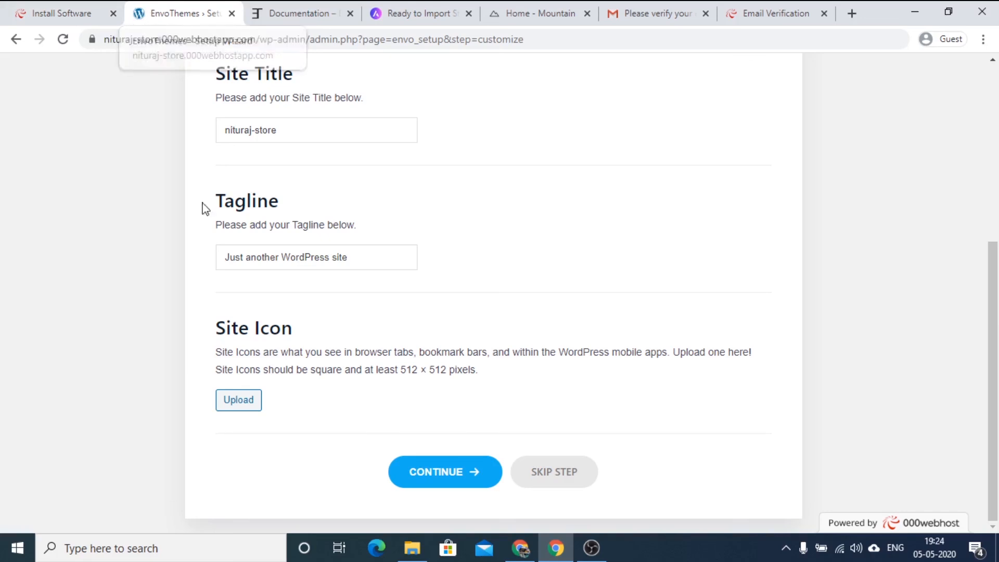
{"action": "left_click", "coordinate": [437, 484]}
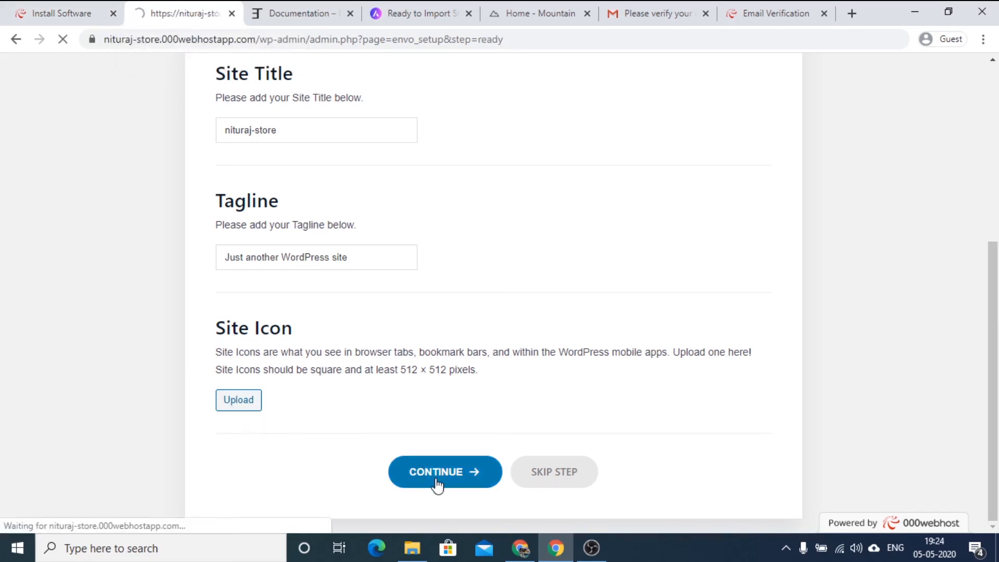
View the finished website from the setup wizard and look over its home page.
{"action": "scroll", "coordinate": [671, 357], "scroll_direction": "down", "scroll_amount": 2}
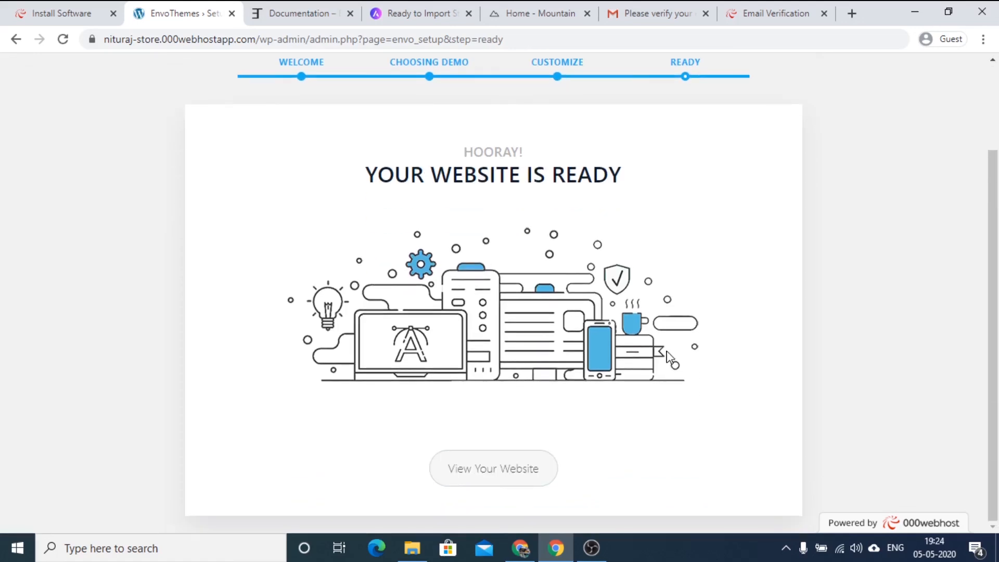
{"action": "left_click", "coordinate": [493, 471]}
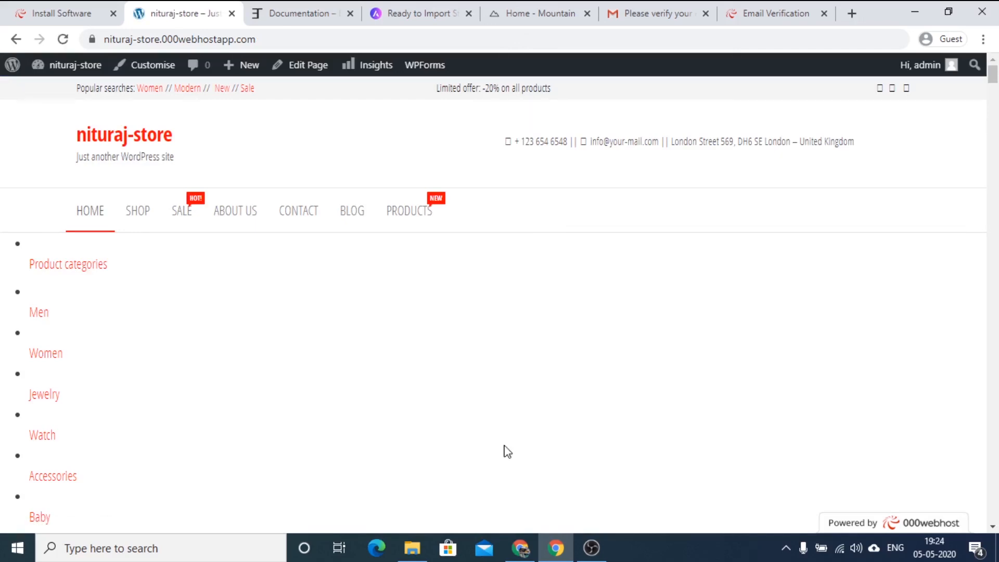
{"action": "scroll", "coordinate": [599, 357], "scroll_direction": "down", "scroll_amount": 1}
{"action": "scroll", "coordinate": [597, 356], "scroll_direction": "down", "scroll_amount": 15}
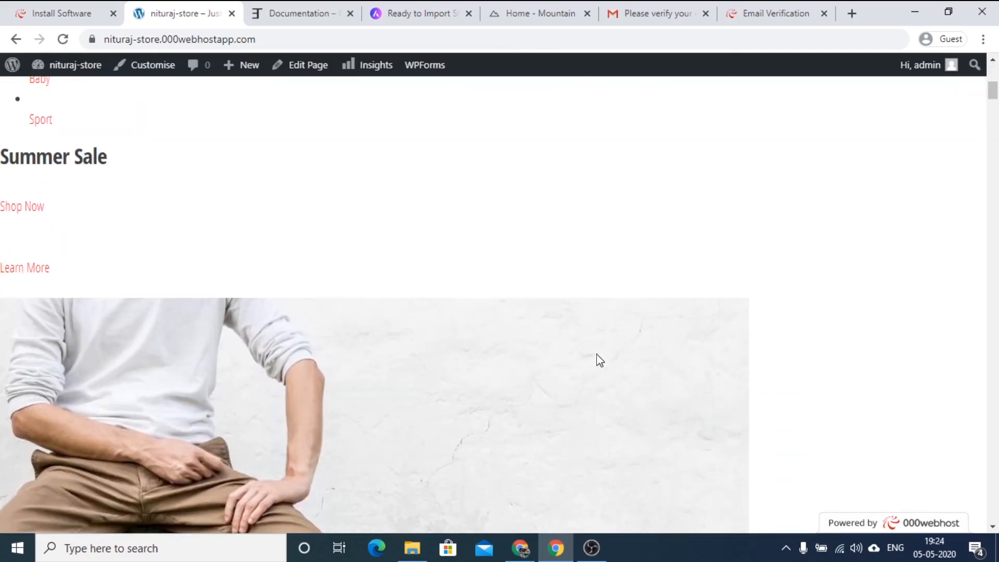
{"action": "scroll", "coordinate": [597, 357], "scroll_direction": "up", "scroll_amount": 15}
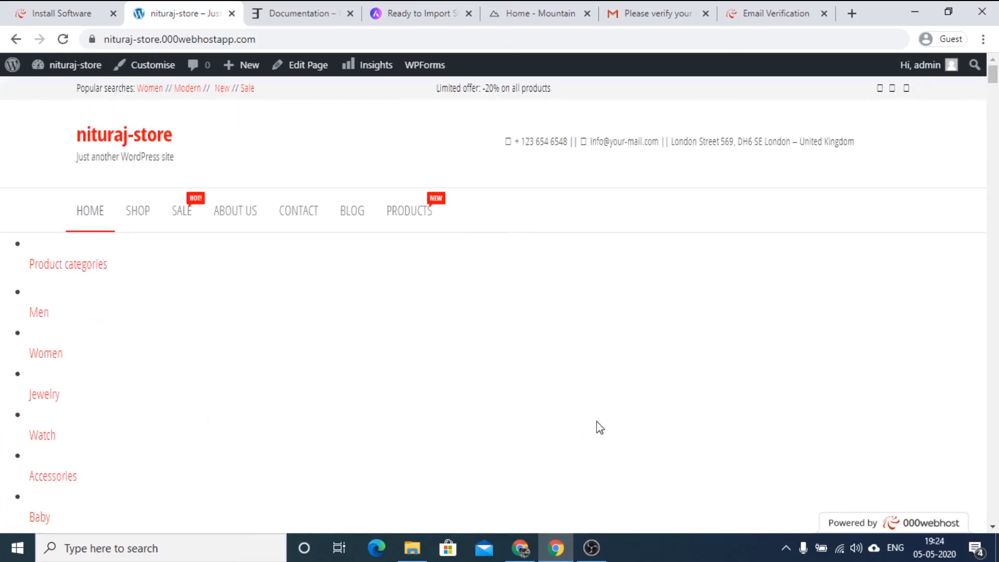
Copy the store's web address and load it in a new browser tab.
{"action": "mouse_move", "coordinate": [73, 72]}
{"action": "left_click", "coordinate": [101, 39]}
{"action": "key", "text": "ctrl+c"}
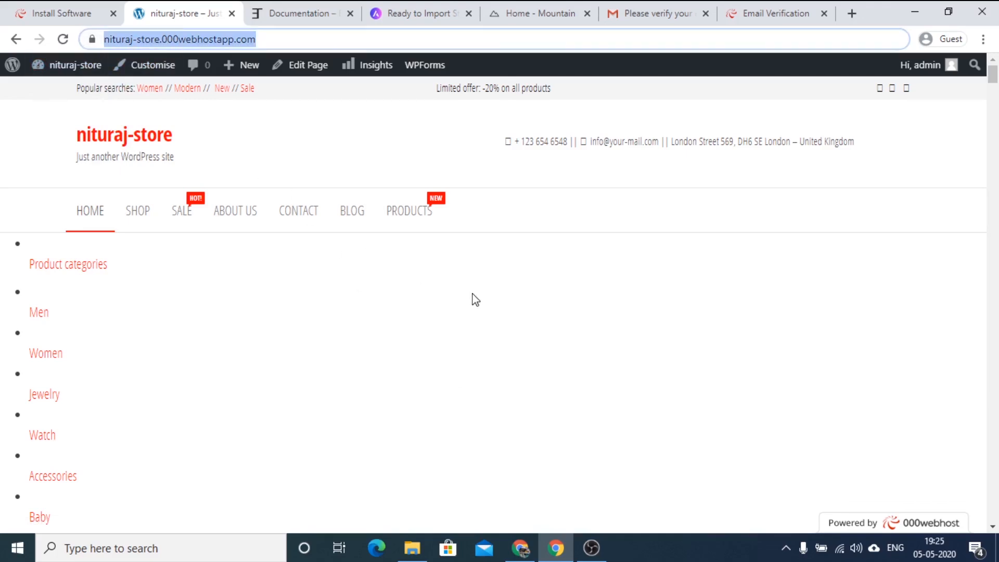
{"action": "left_click", "coordinate": [851, 13]}
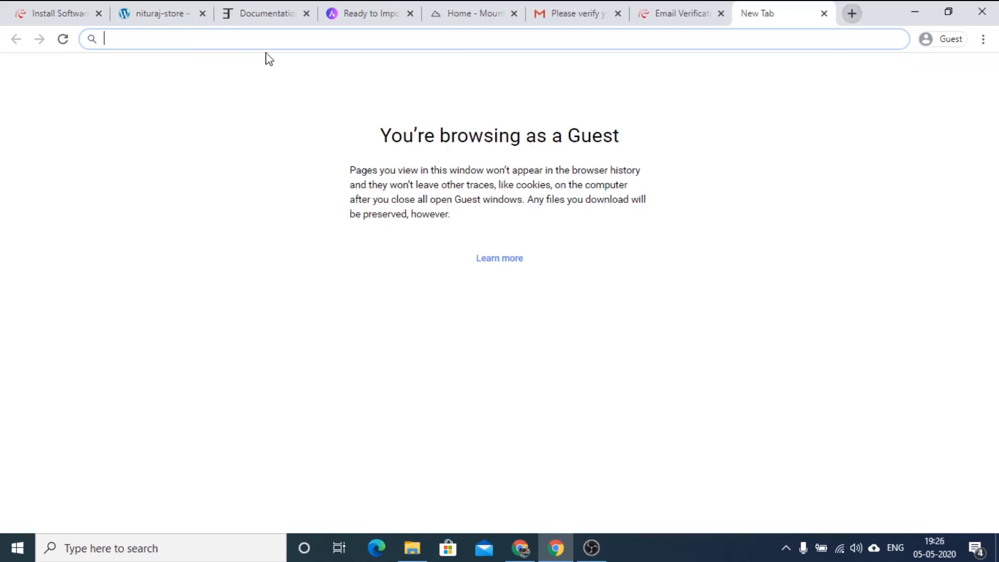
{"action": "key", "text": "ctrl+v"}
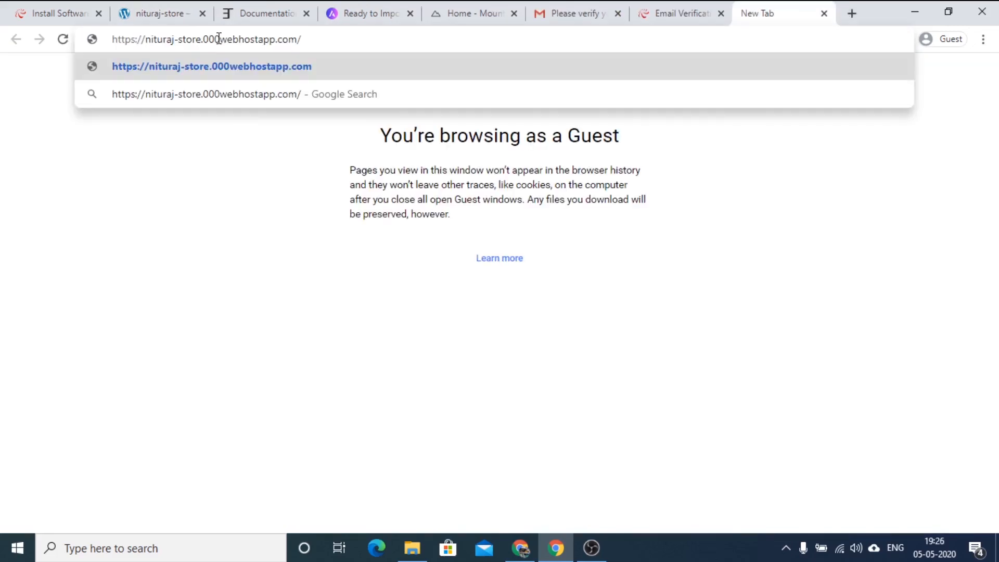
{"action": "key", "text": "Return"}
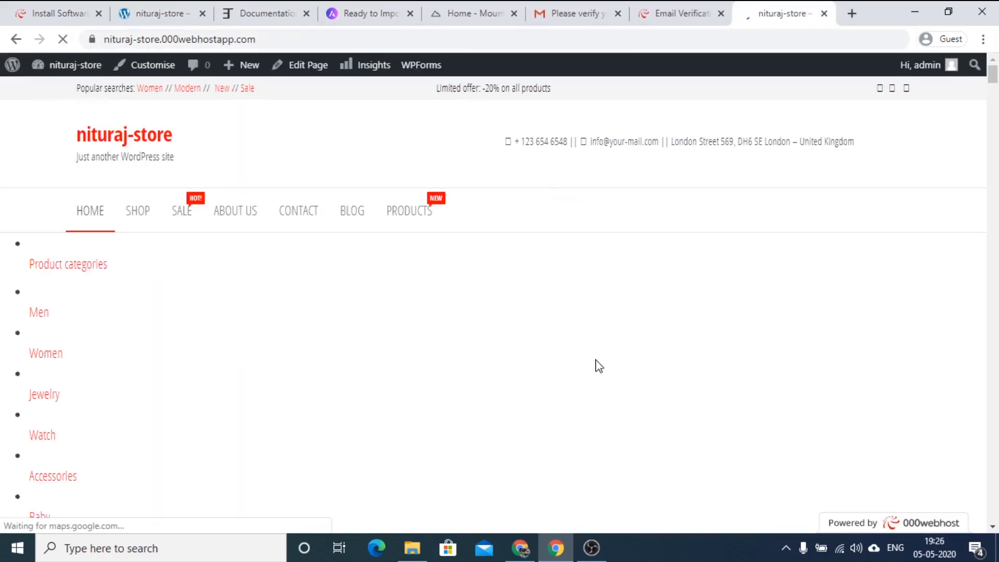